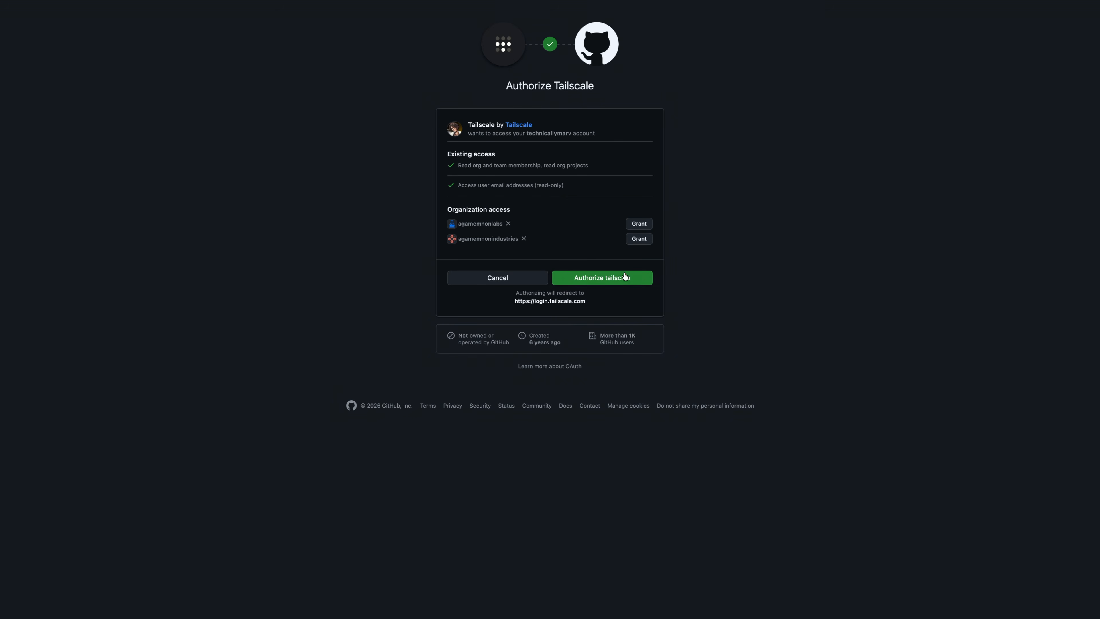
# Step: Authorize Tailscale to access the GitHub account and answer the survey with Personal or At-Home Use and Personal user
pyautogui.click(618, 280)
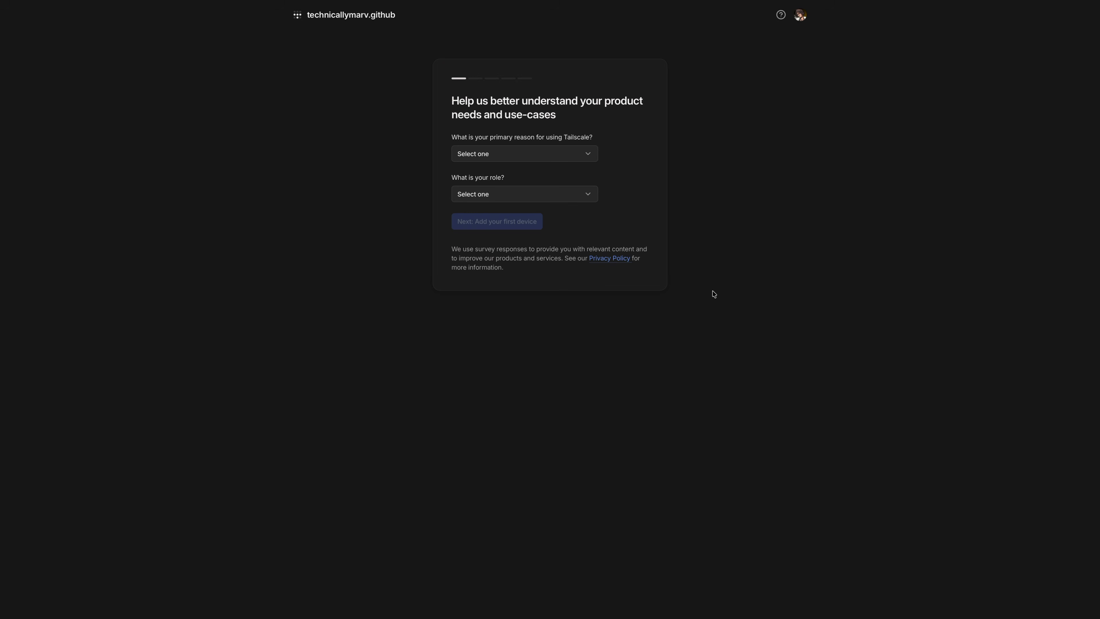
pyautogui.click(547, 161)
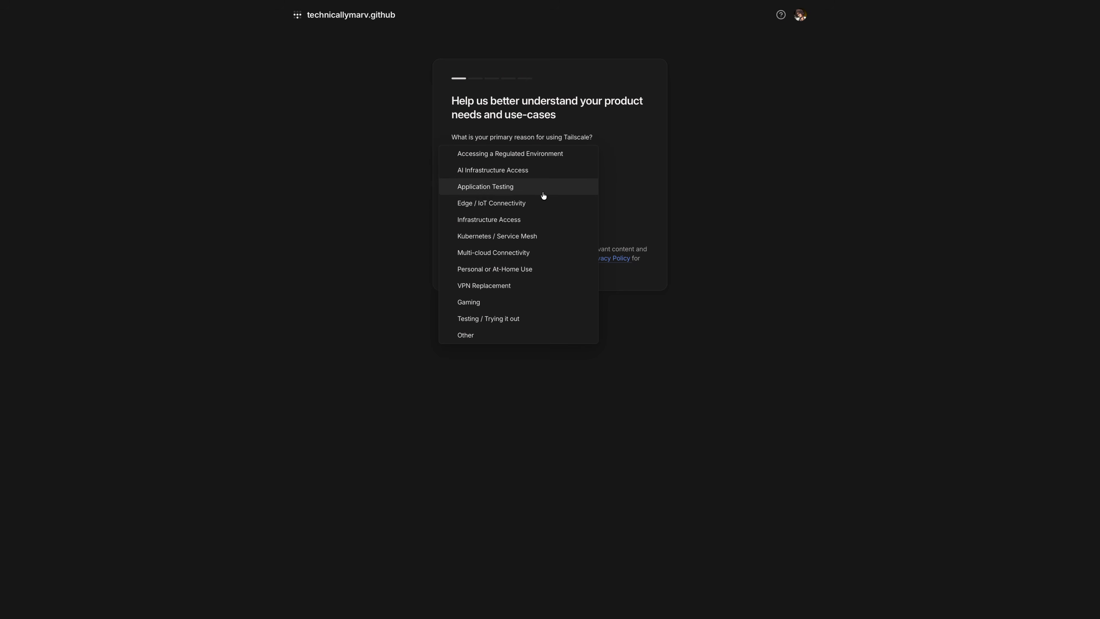
pyautogui.click(567, 268)
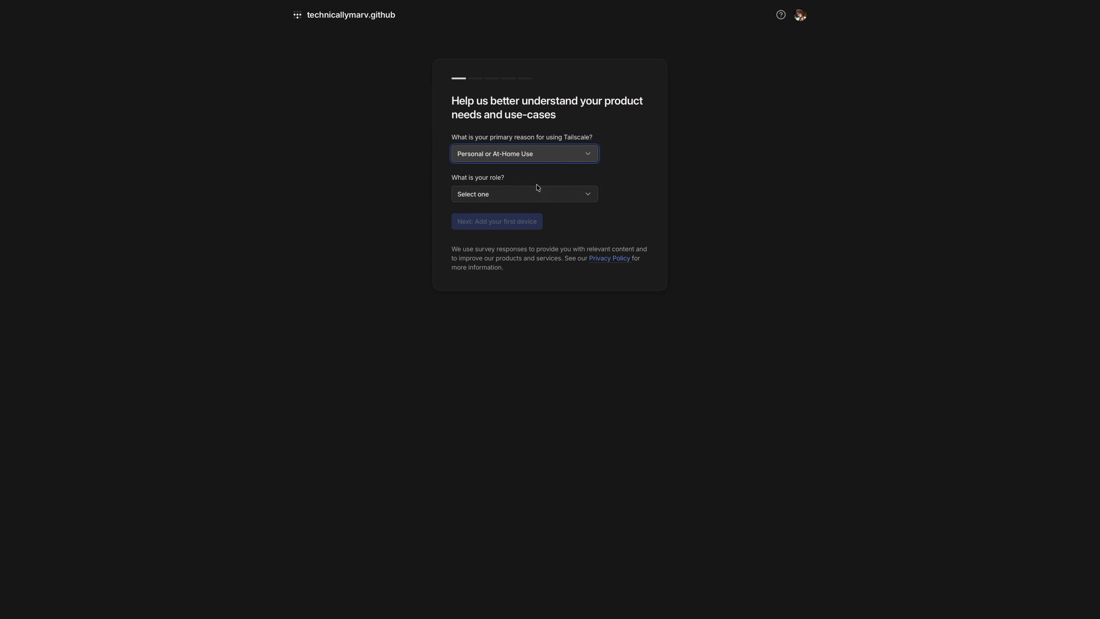
pyautogui.click(538, 196)
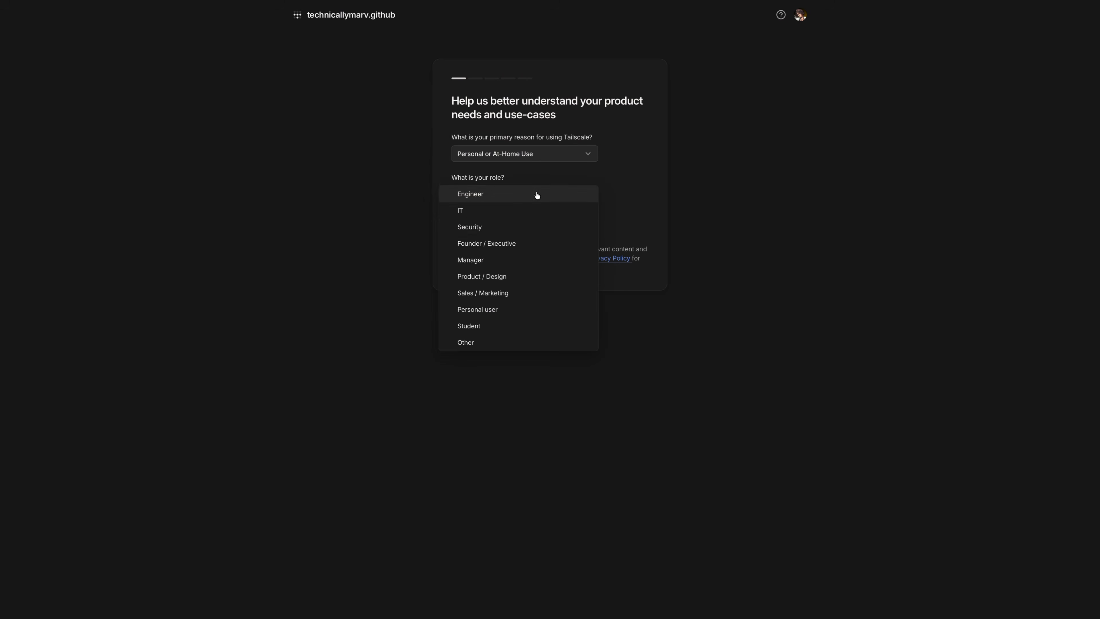
pyautogui.click(537, 306)
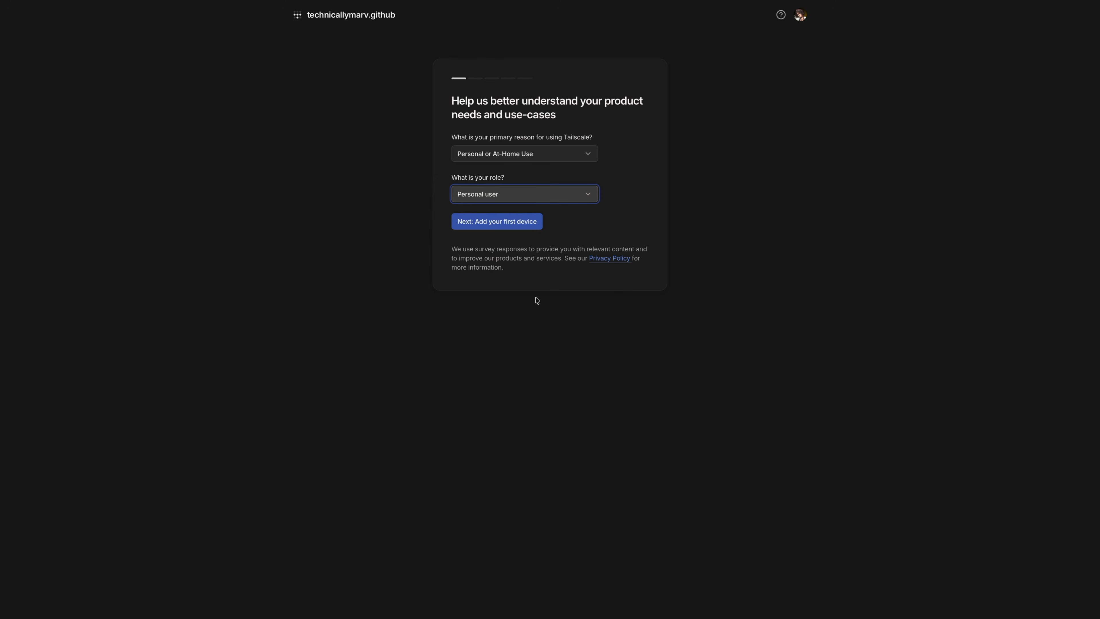
pyautogui.click(507, 222)
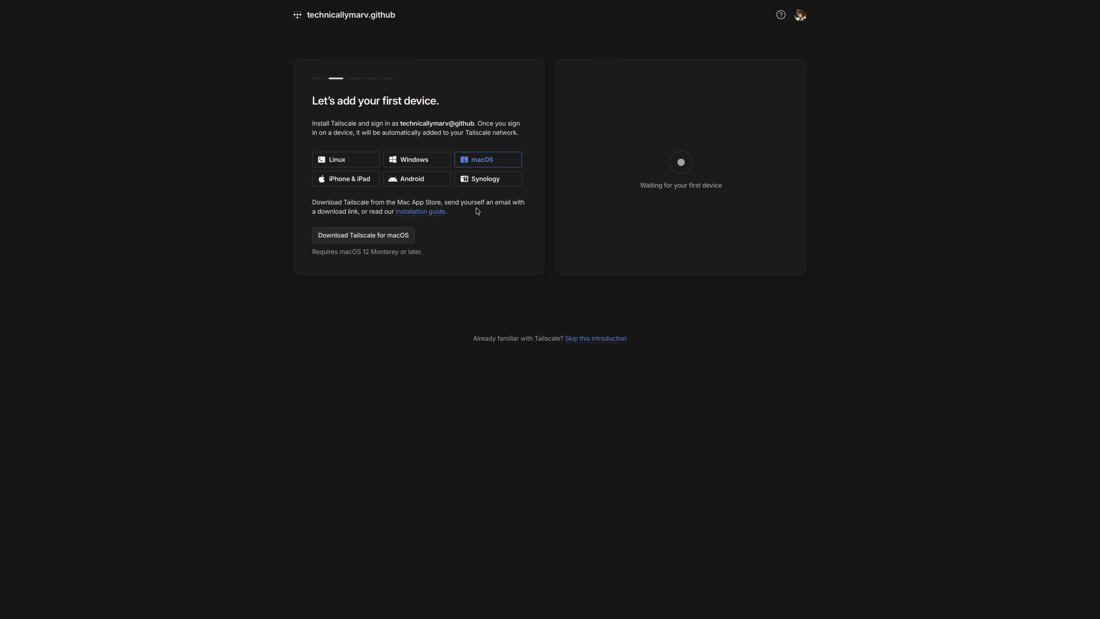
# Step: Skip the device introduction and save the tailnet's display name without its .github suffix in the general settings
pyautogui.click(595, 339)
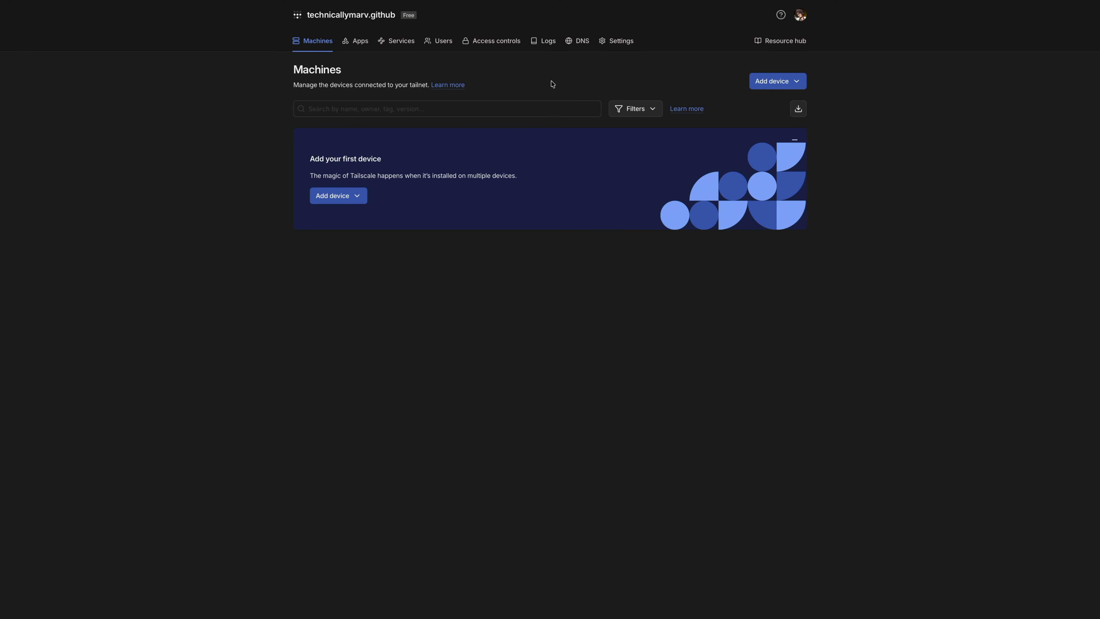
pyautogui.click(624, 41)
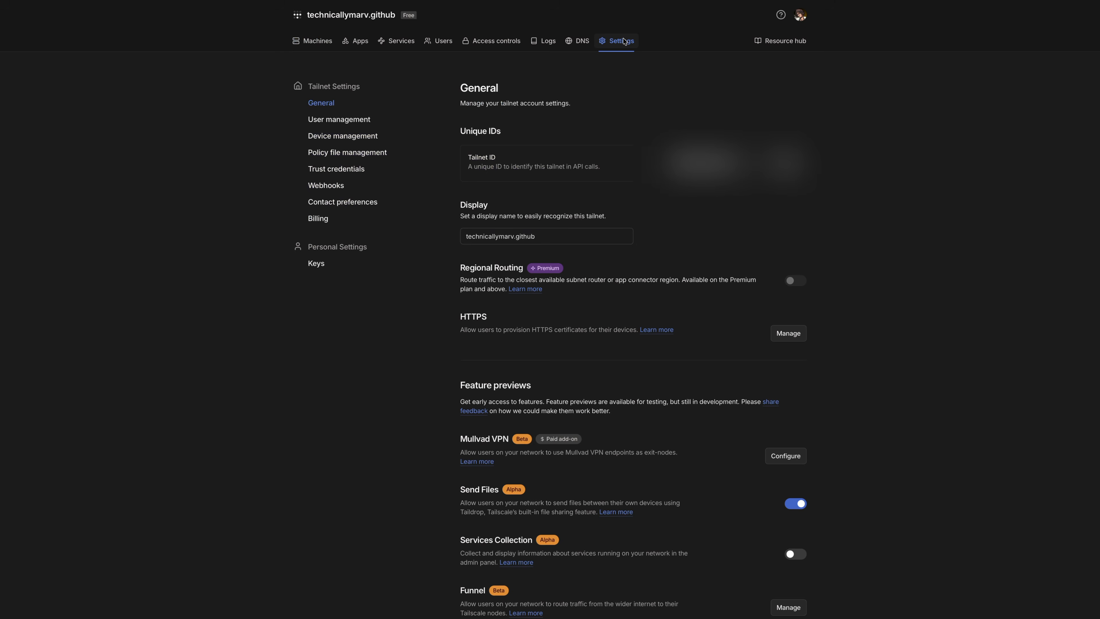
pyautogui.click(561, 233)
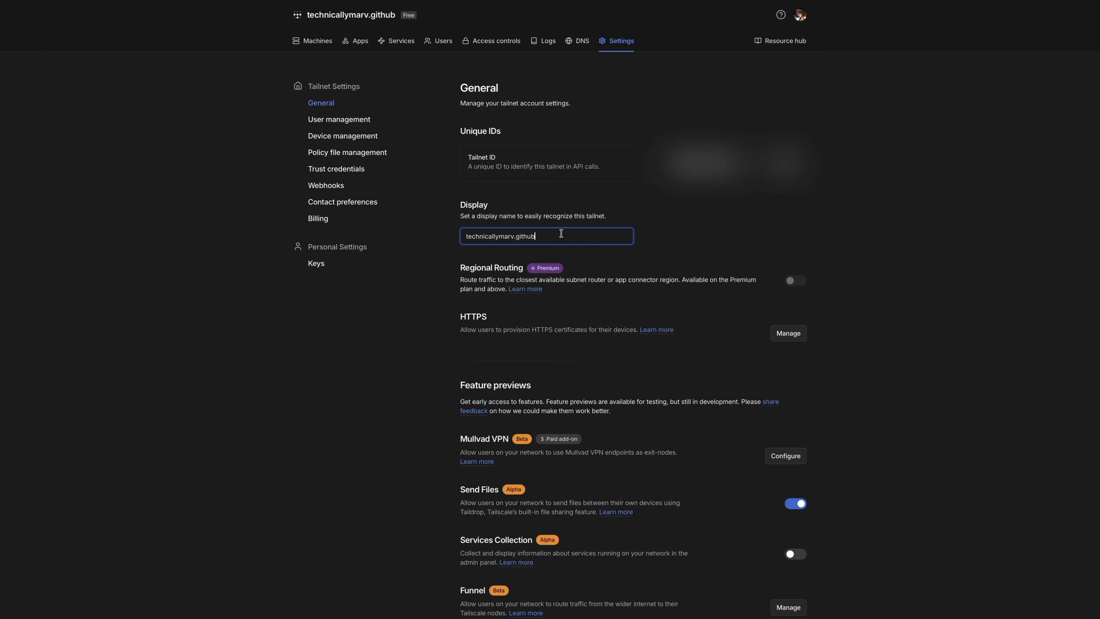
pyautogui.press('BackSpace')
pyautogui.press('BackSpace')
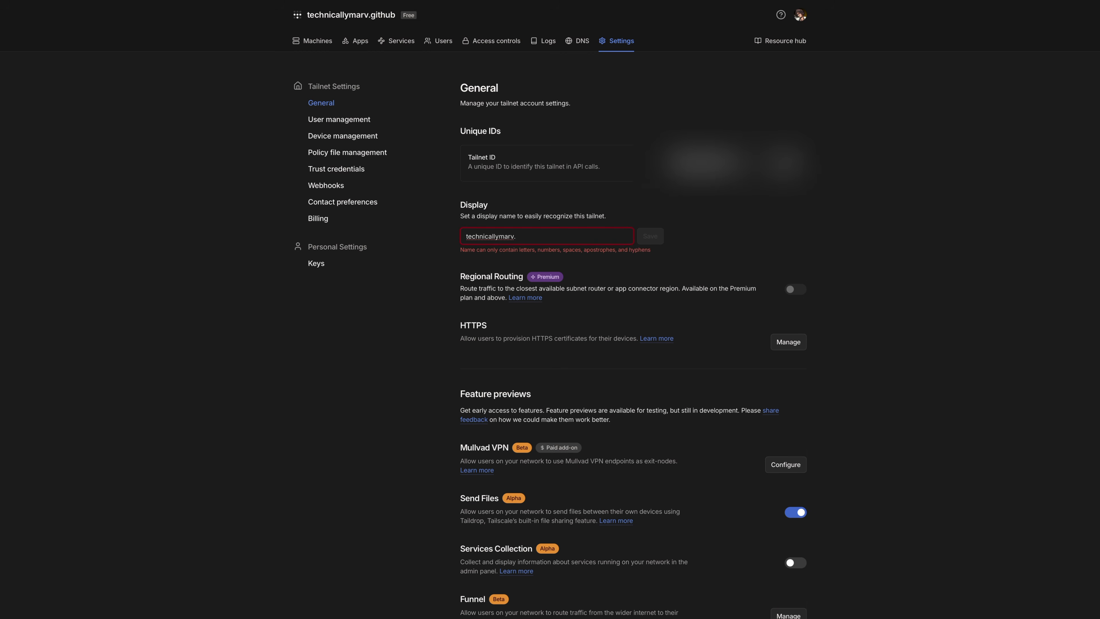
pyautogui.press('BackSpace')
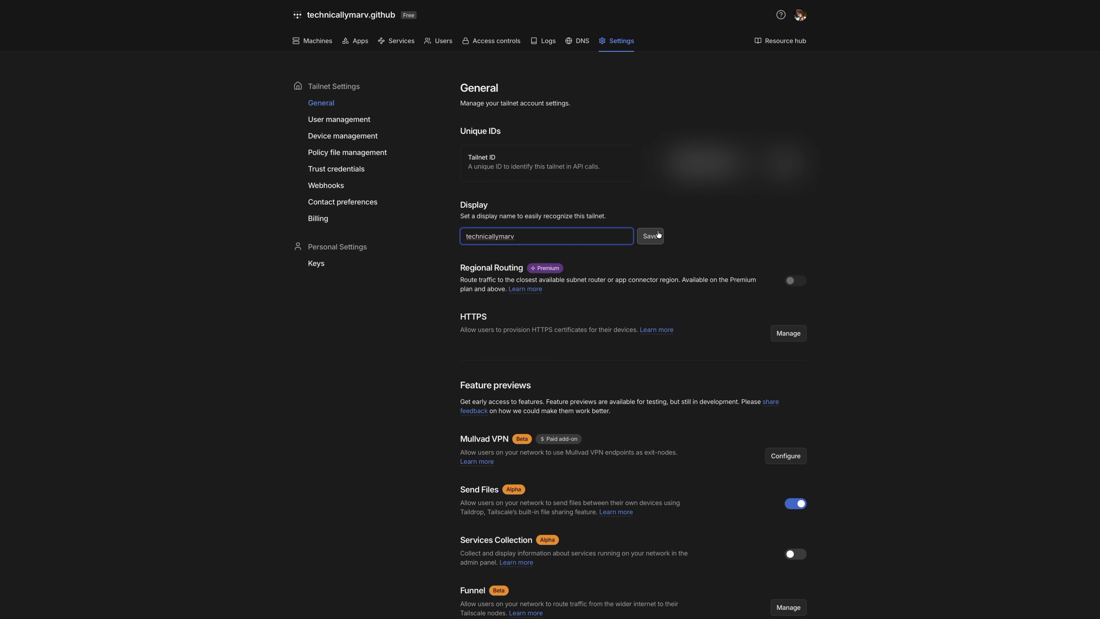
pyautogui.click(655, 240)
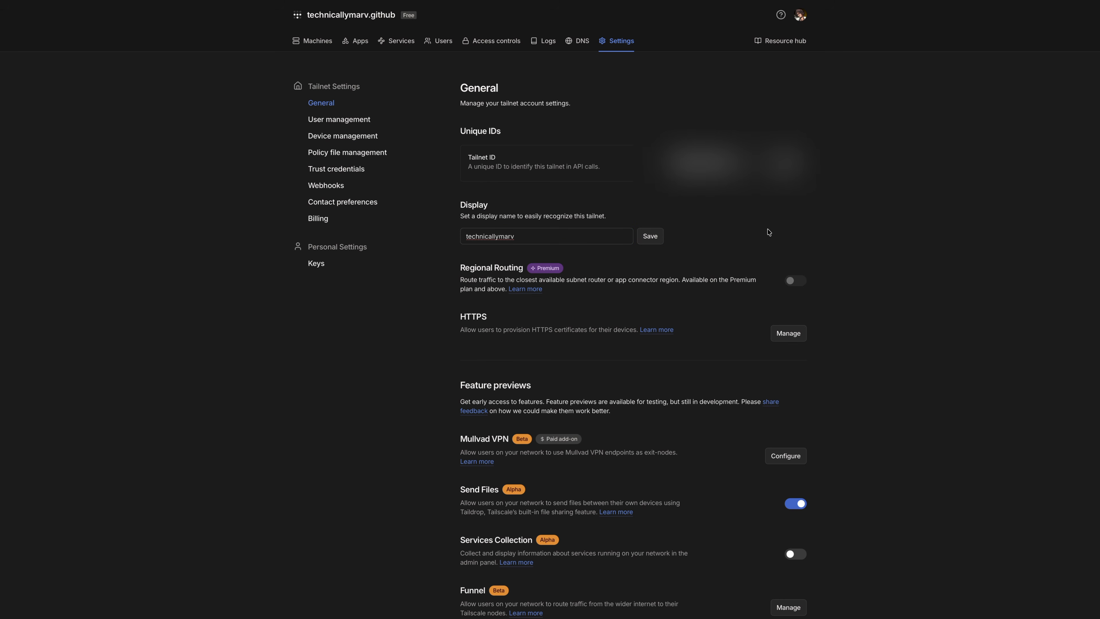
pyautogui.click(656, 239)
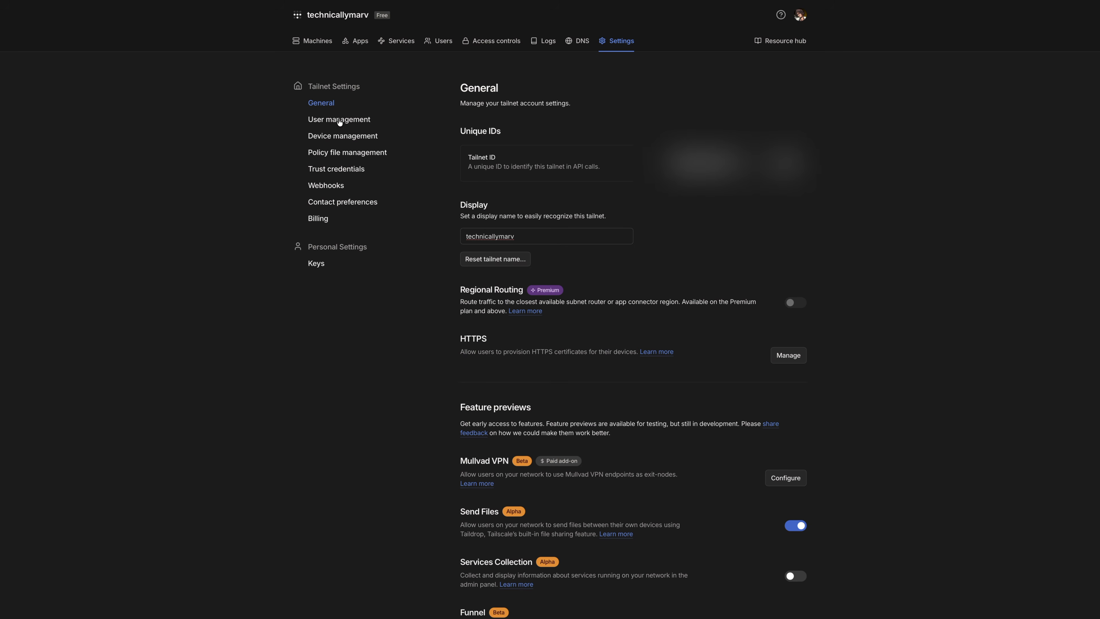
# Step: Rename the tailnet's DNS name to the generated option lionfish-alkaline.ts.net after re-rolling the suggestions
pyautogui.click(578, 42)
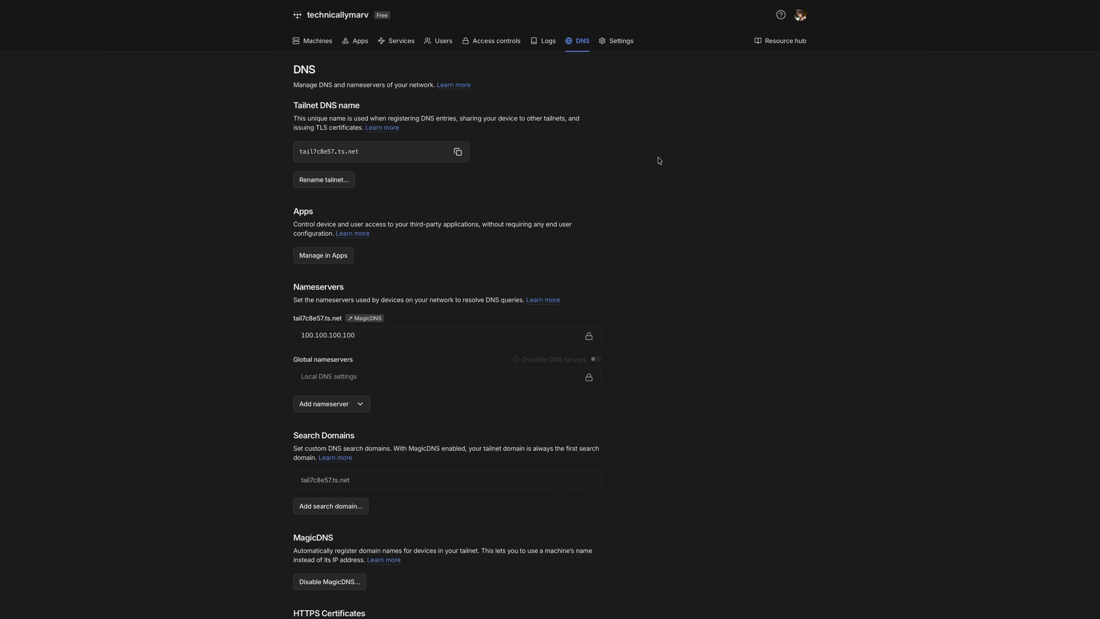
pyautogui.click(338, 184)
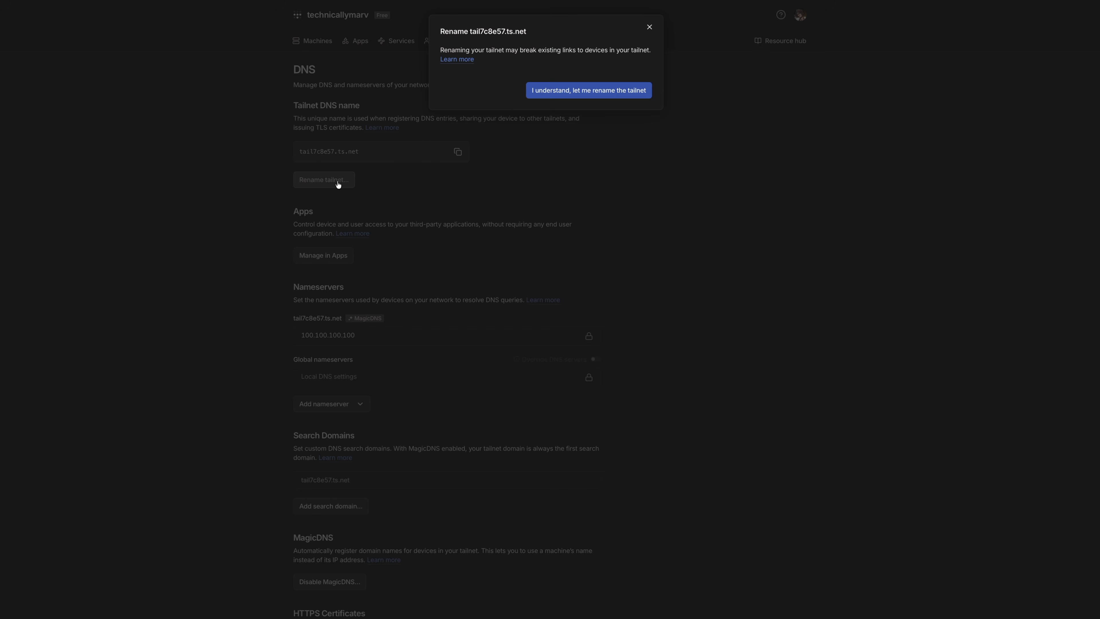
pyautogui.click(596, 92)
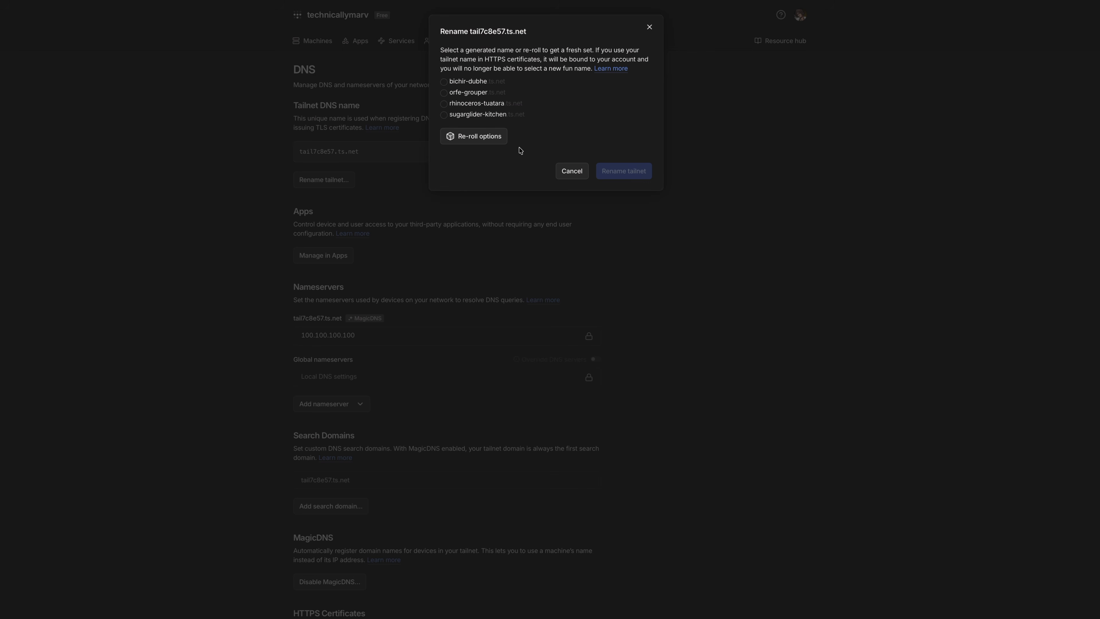
pyautogui.click(477, 138)
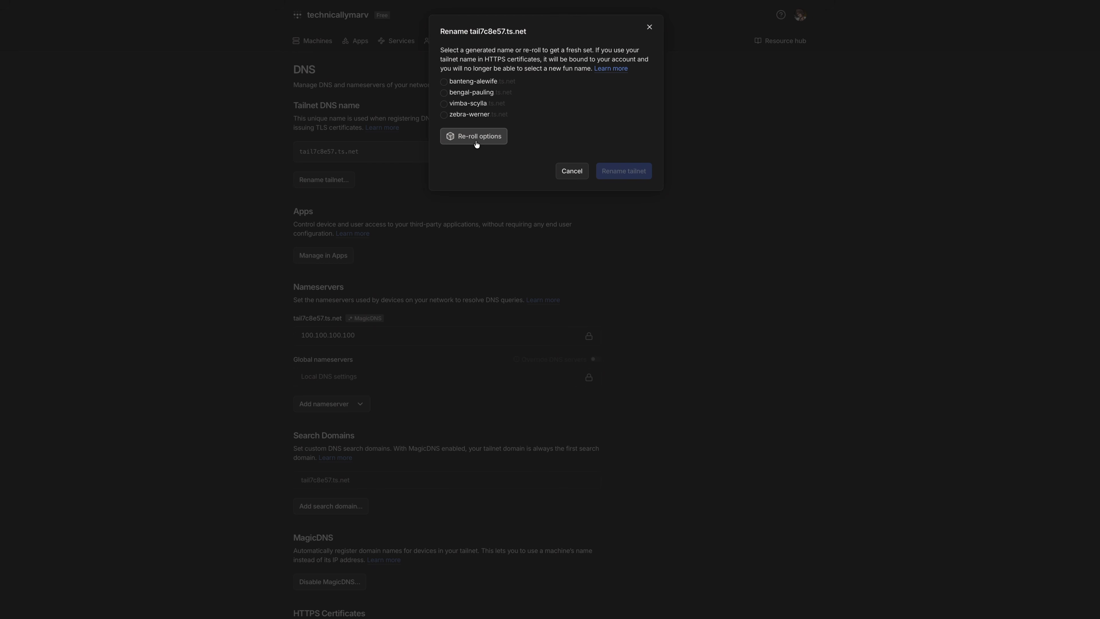
pyautogui.click(444, 92)
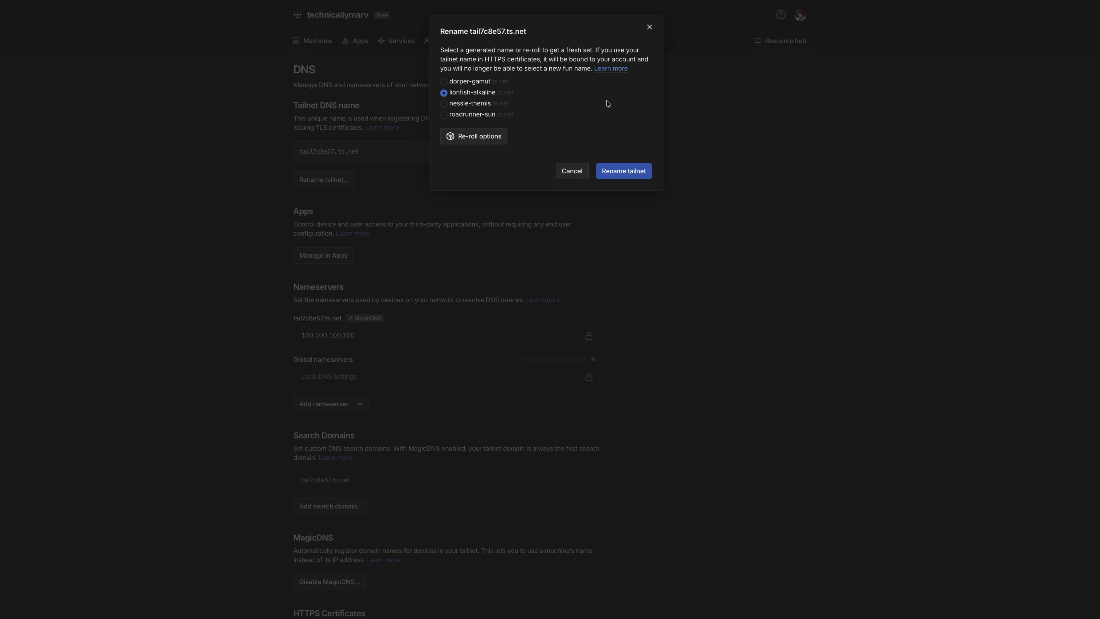
pyautogui.click(631, 173)
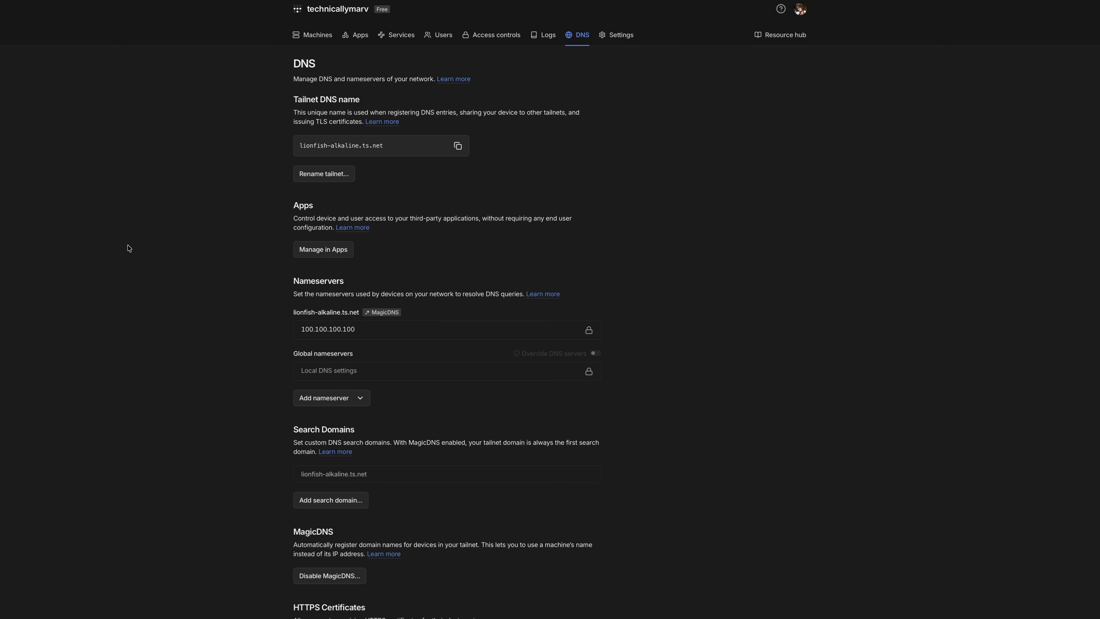
# Step: Enable HTTPS certificates for the tailnet in the DNS settings
pyautogui.scroll(-2, 127, 245)
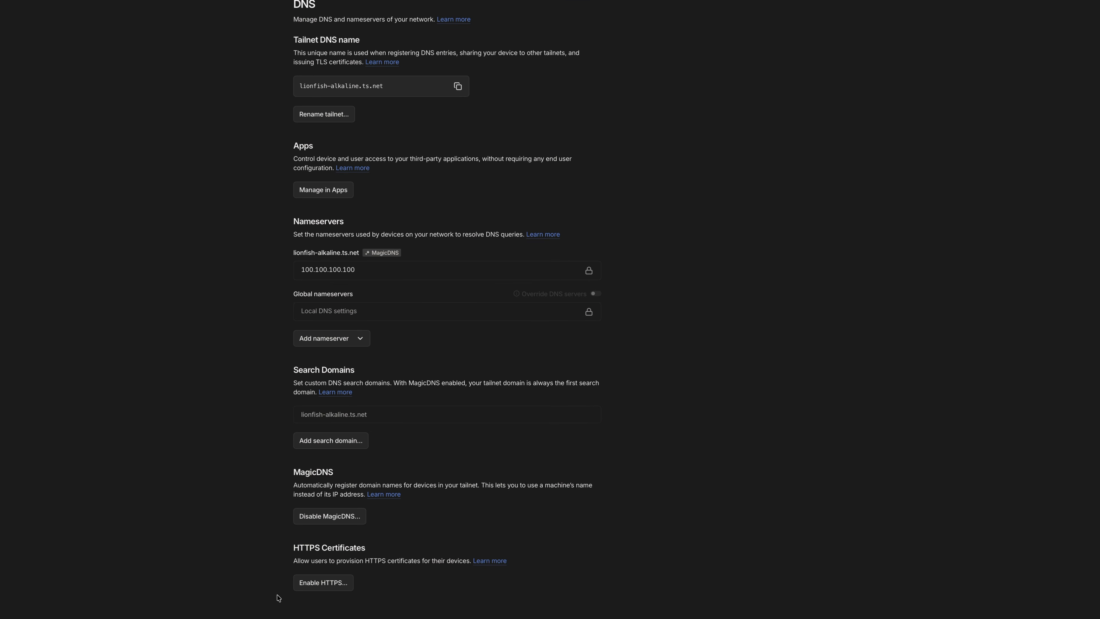
pyautogui.click(311, 584)
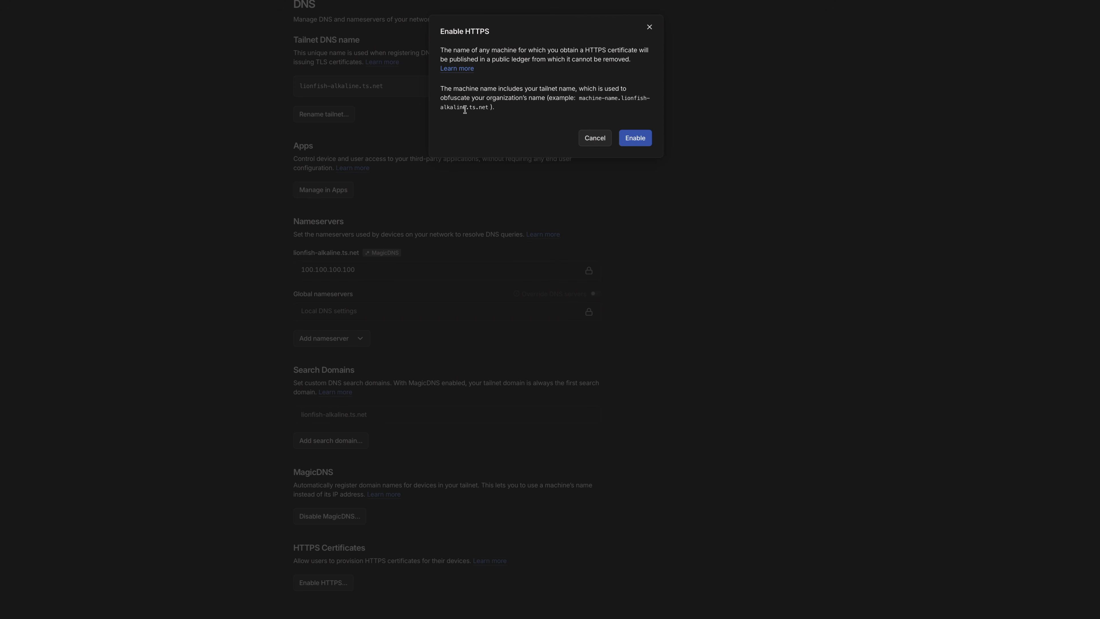
pyautogui.click(640, 143)
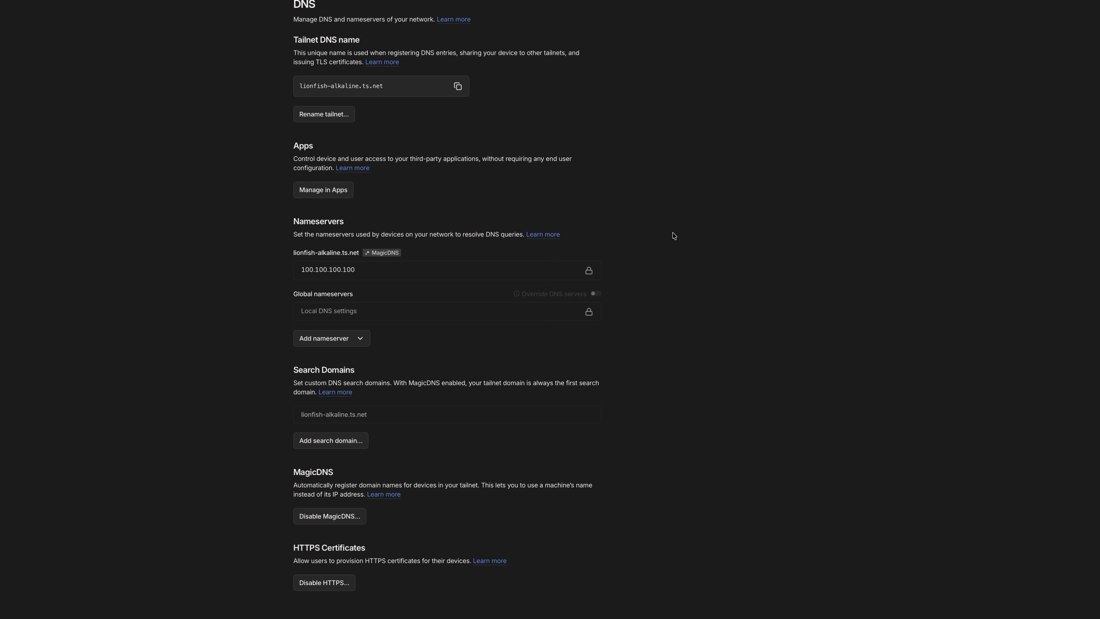
# Step: Show the tailnet's machines and connect the iPhone by signing in with GitHub and authorizing Tailscale
pyautogui.scroll(2, 830, 219)
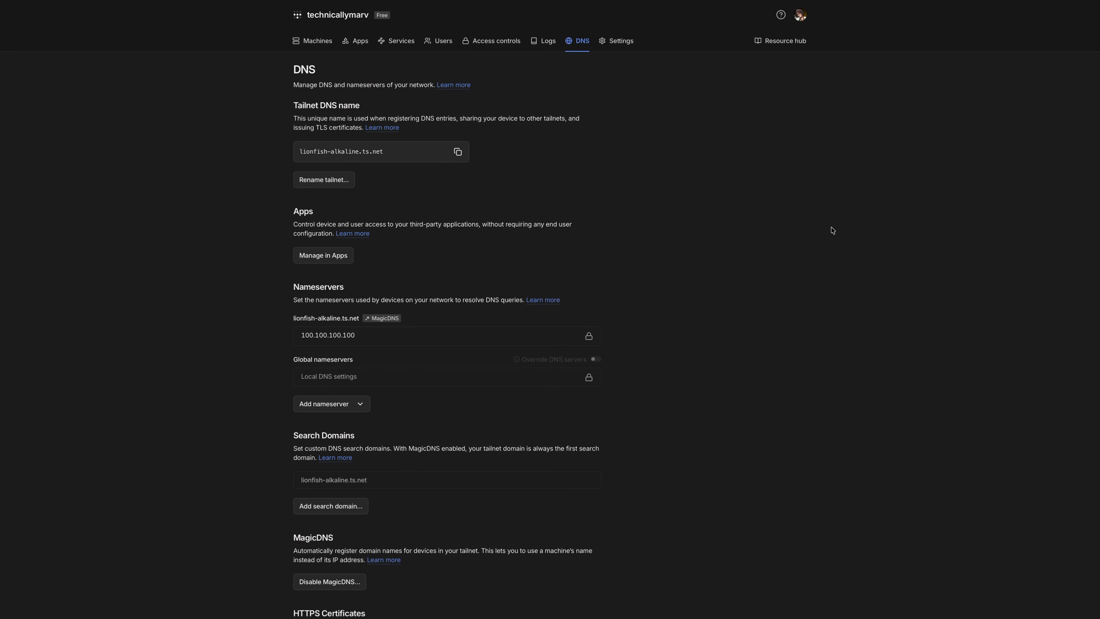
pyautogui.click(323, 43)
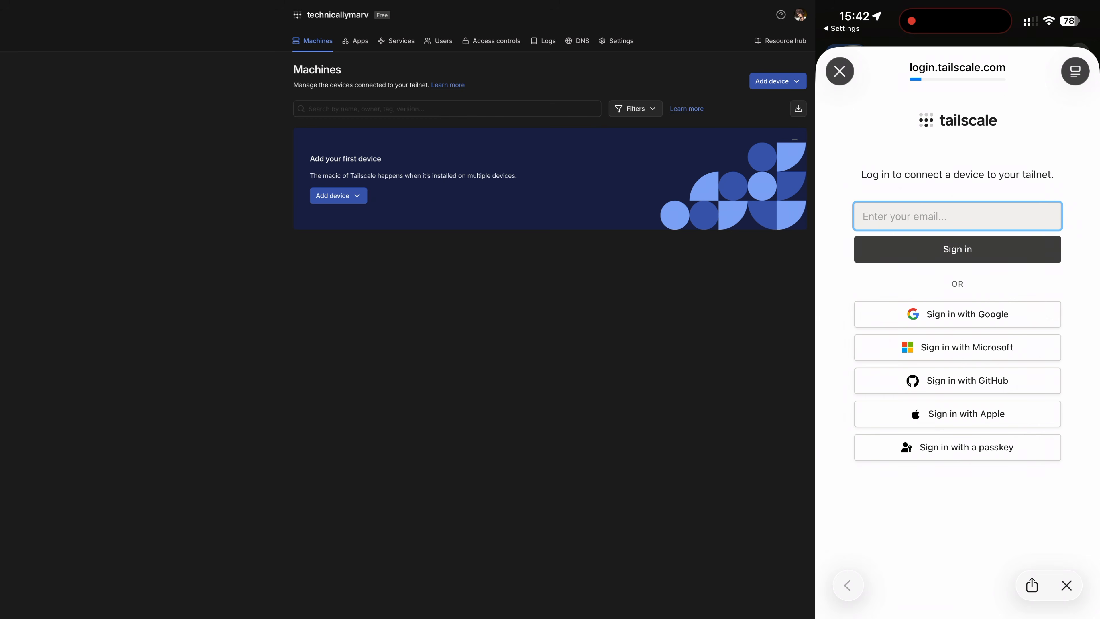
pyautogui.click(957, 381)
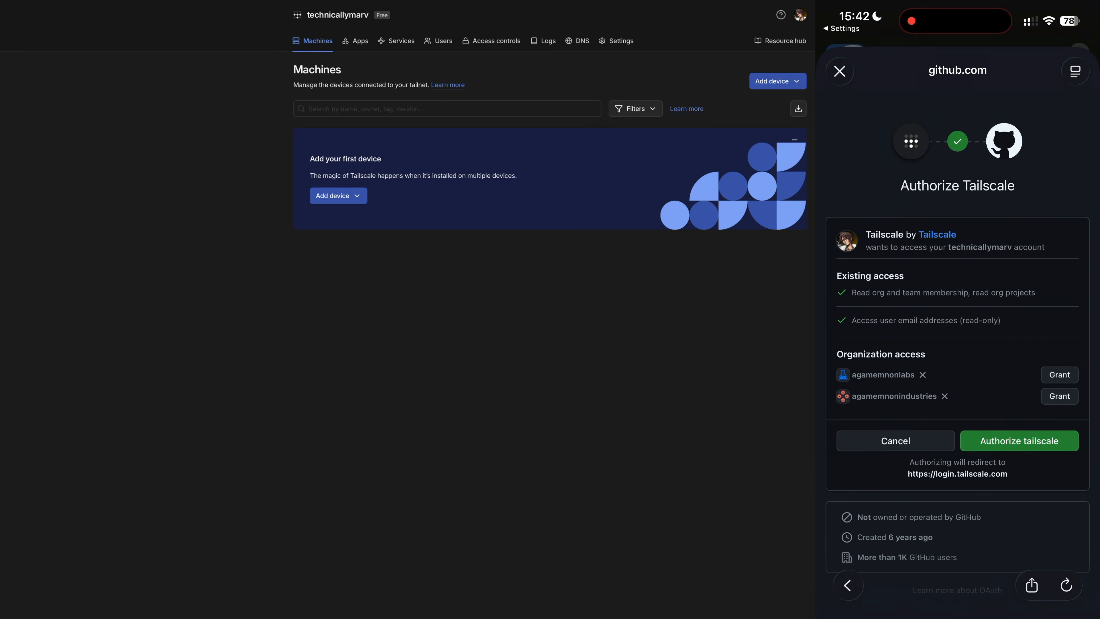
pyautogui.click(1019, 441)
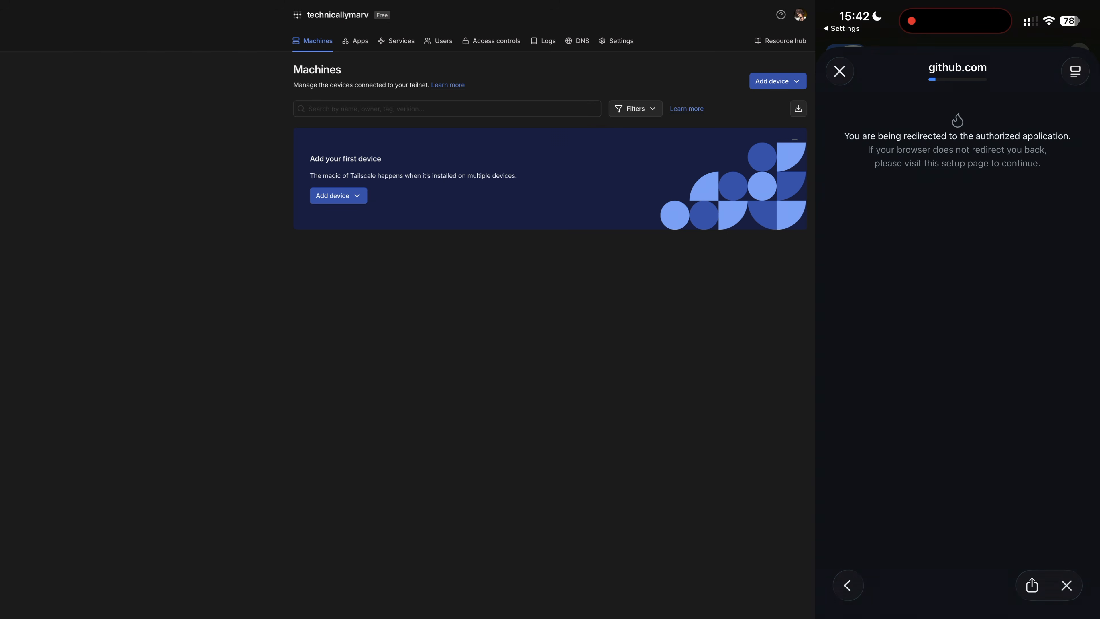
pyautogui.click(960, 265)
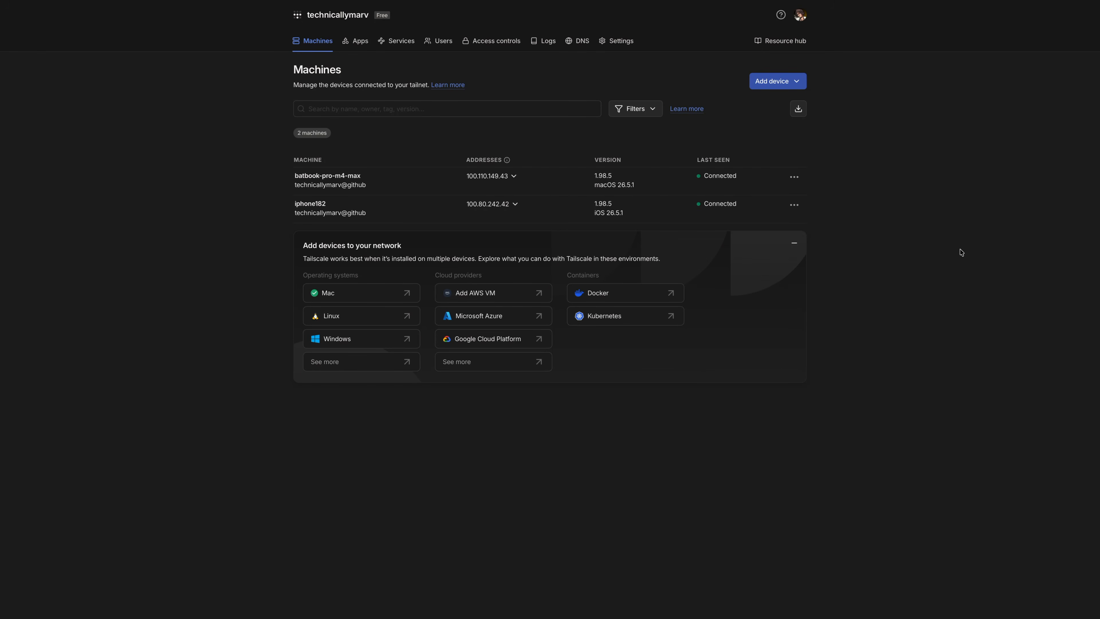
# Step: Switch to the Unraid server, search its apps for "tailscale" and install Tailscale (Plugin)
pyautogui.click(867, 48)
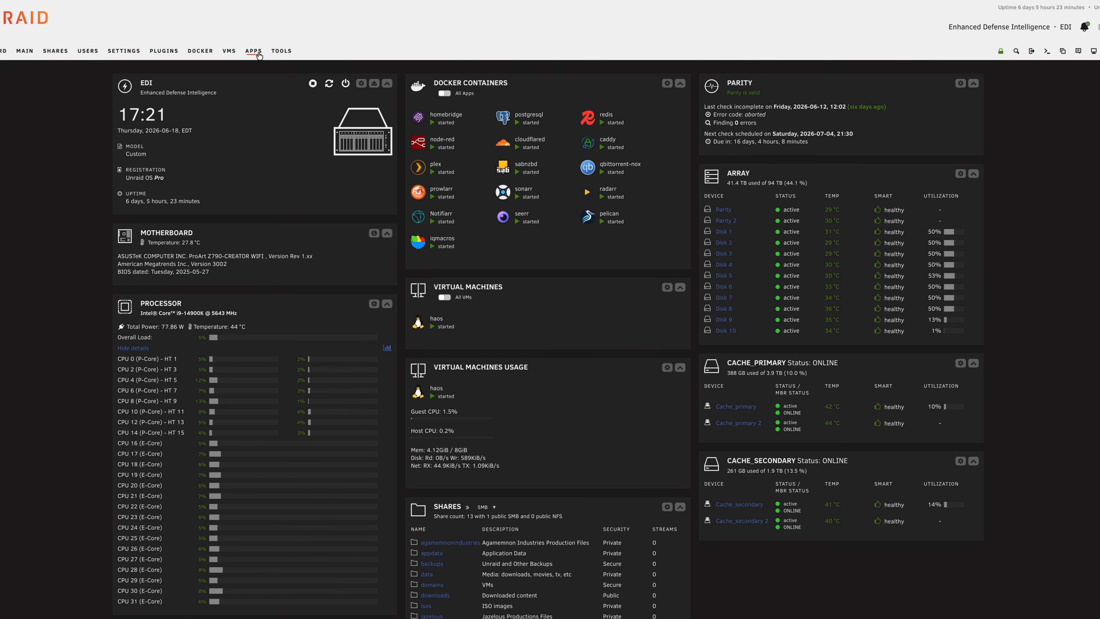
pyautogui.click(253, 50)
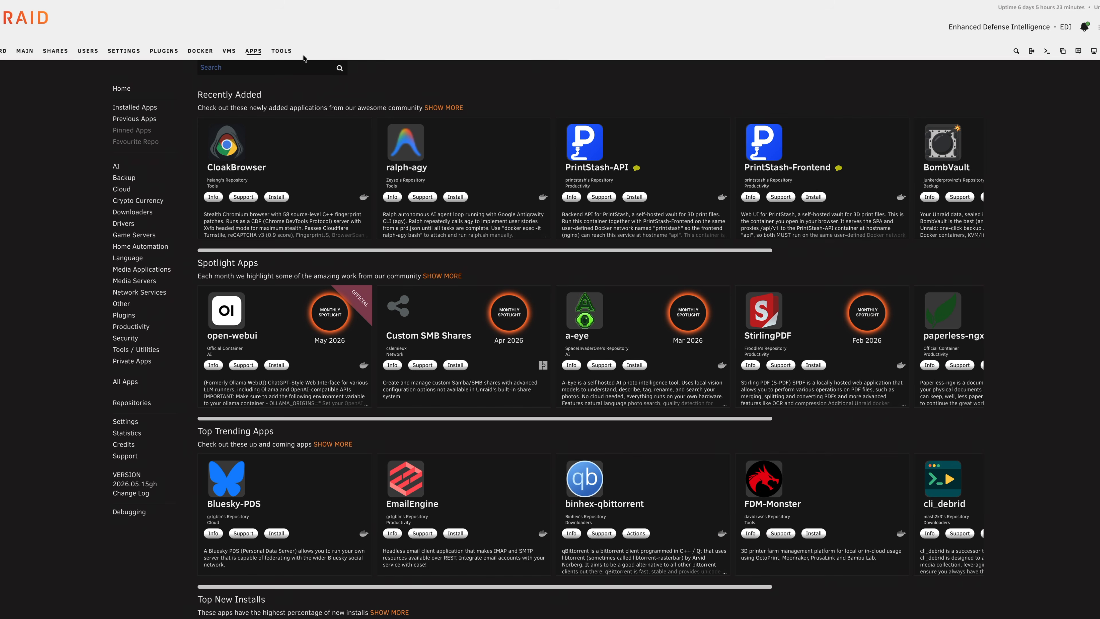
pyautogui.write('tailscale')
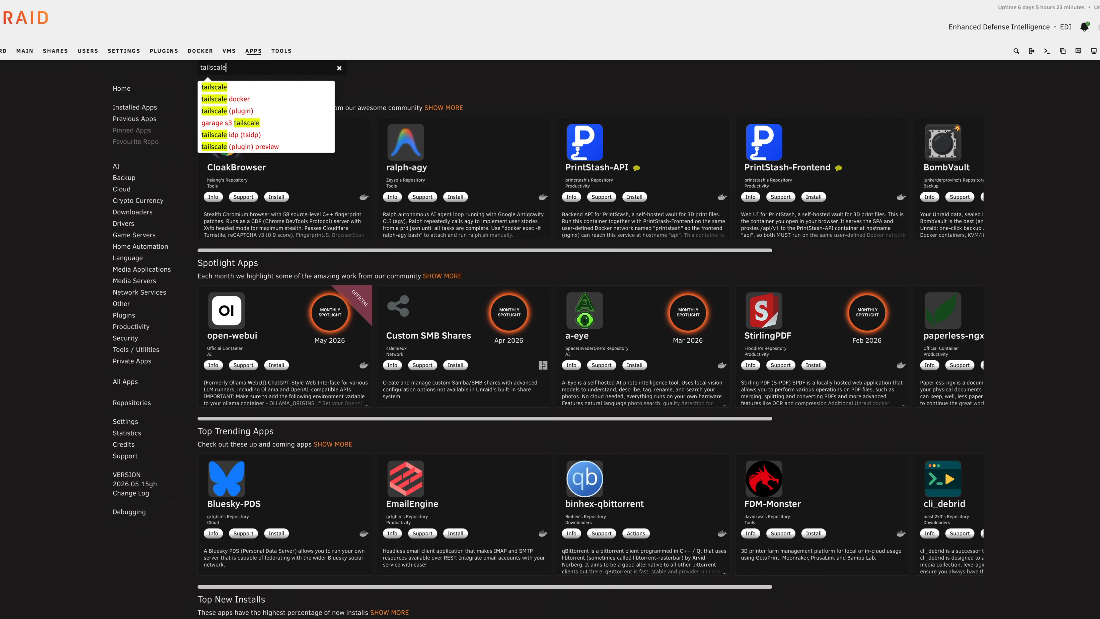
pyautogui.press('Return')
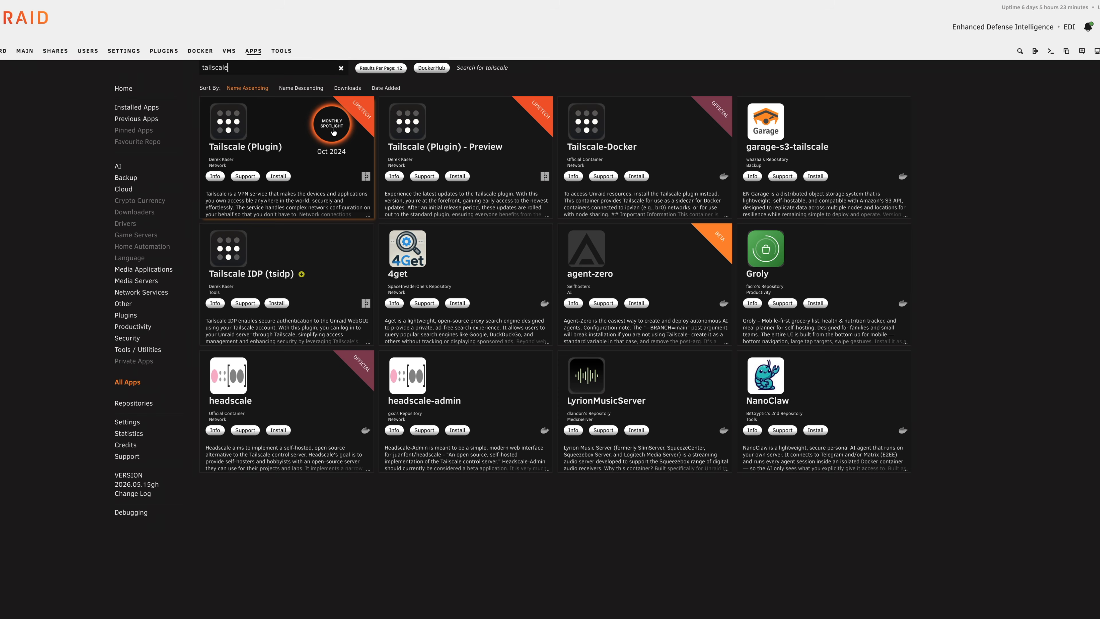
pyautogui.click(294, 128)
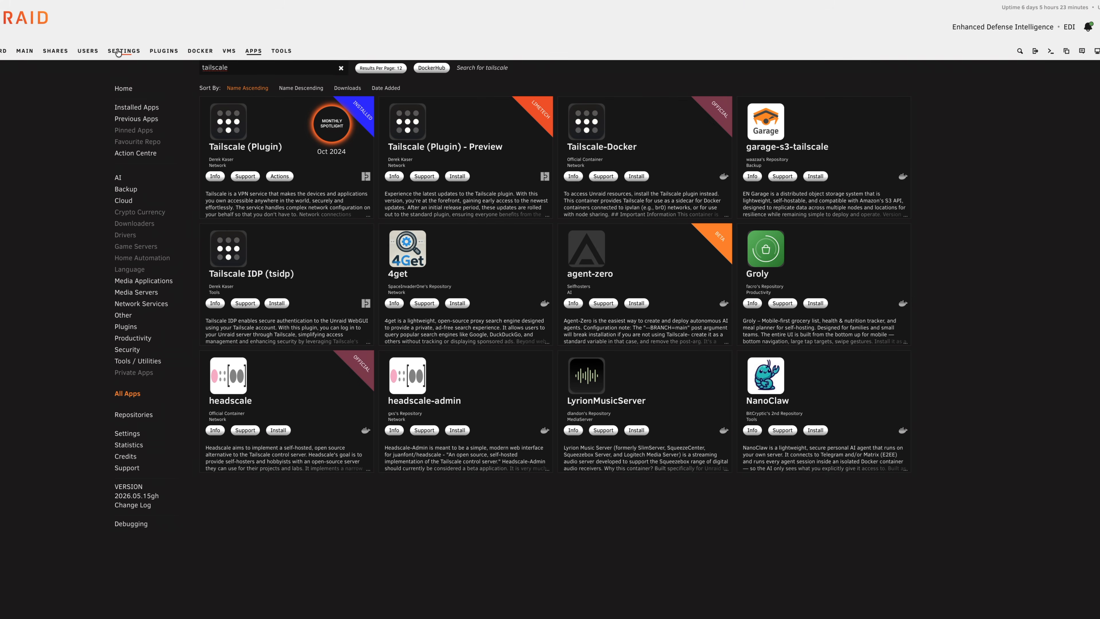
# Step: Log the Unraid server in to Tailscale from its plugin settings, connect the device EDI to the tailnet, and refresh the plugin page
pyautogui.click(118, 52)
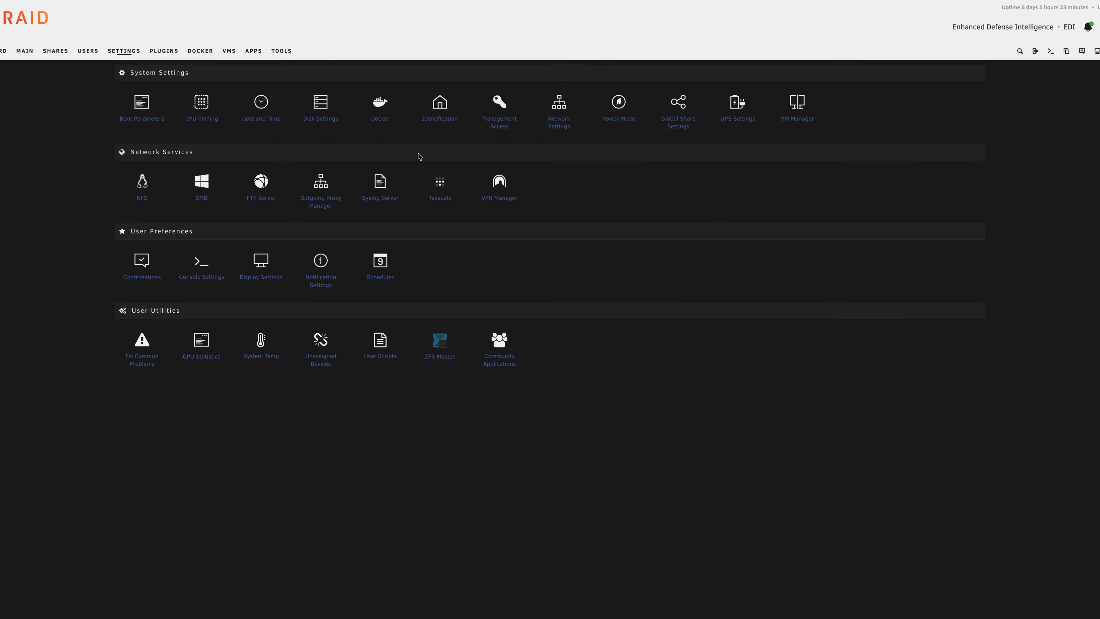
pyautogui.click(439, 182)
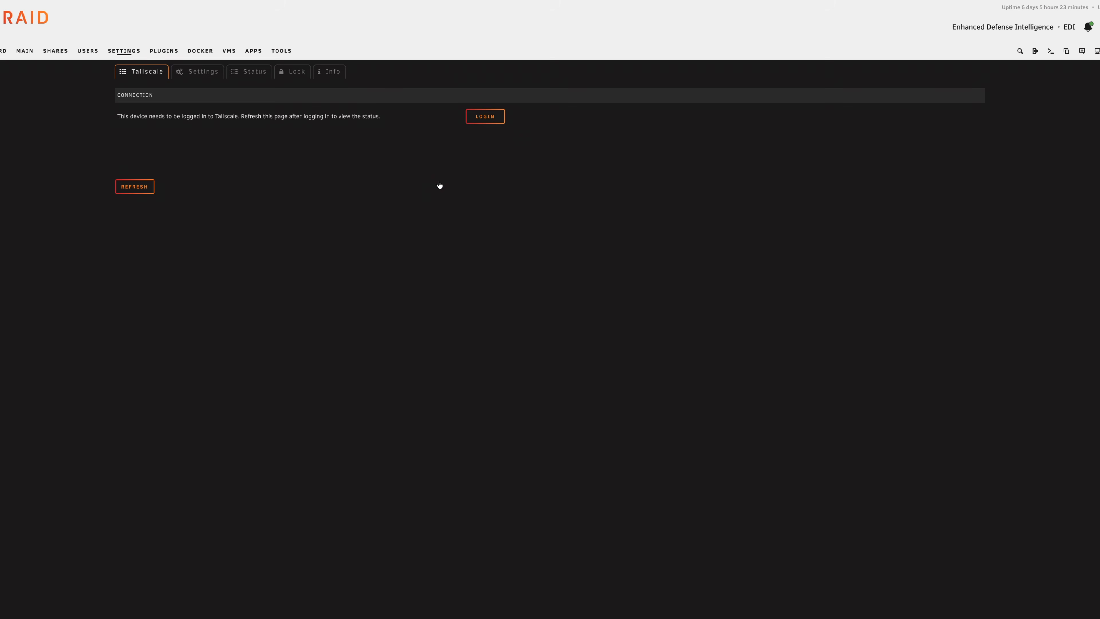
pyautogui.click(486, 120)
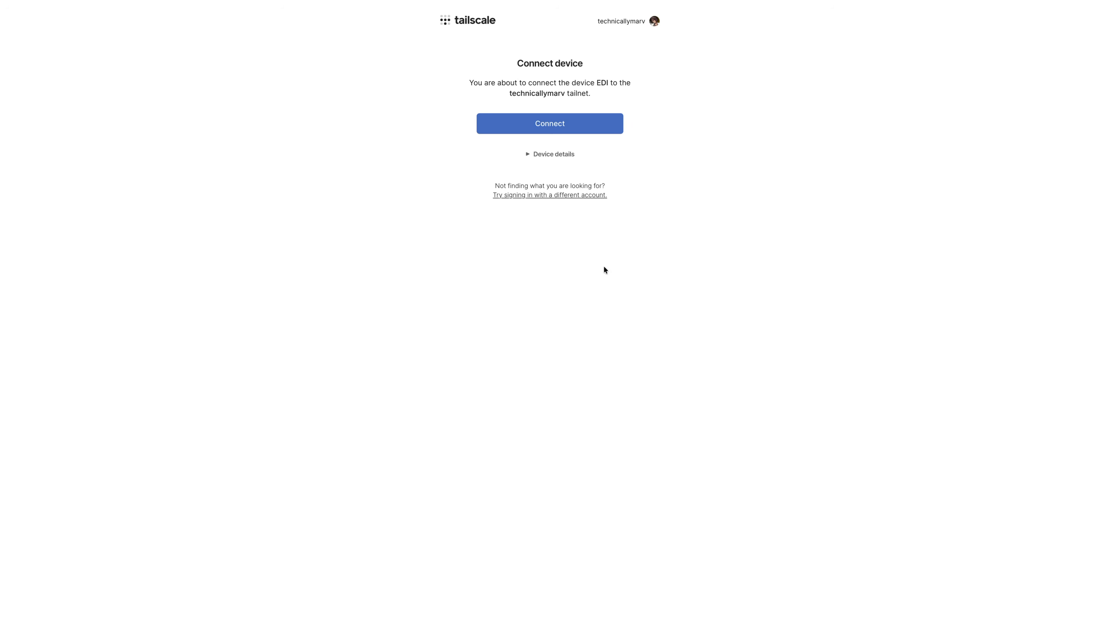
pyautogui.click(567, 127)
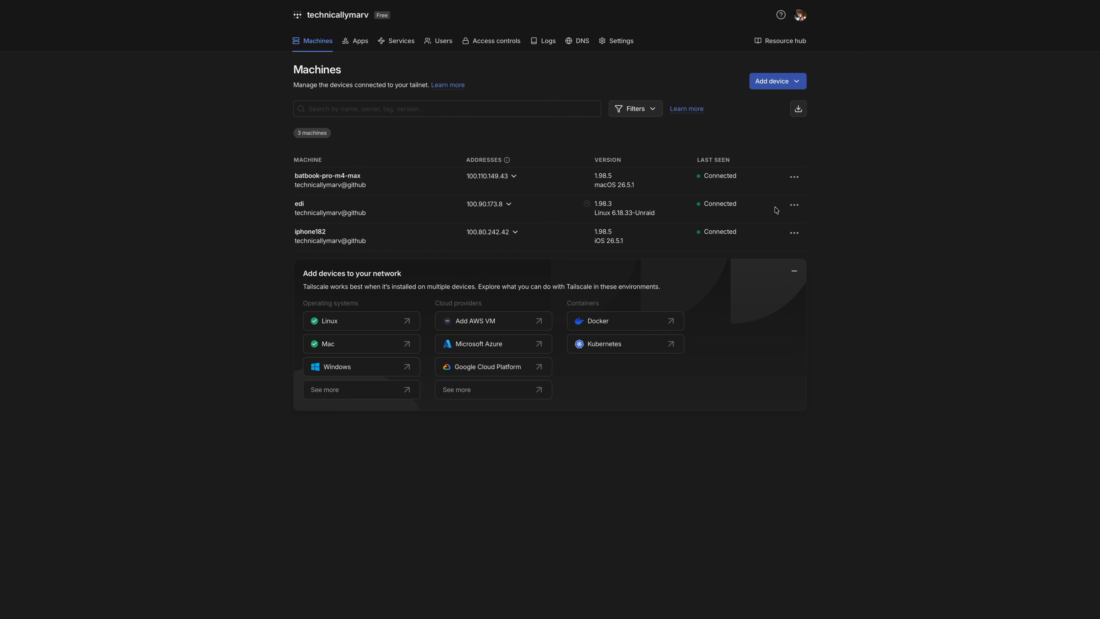
pyautogui.moveTo(747, 2)
pyautogui.click(735, 45)
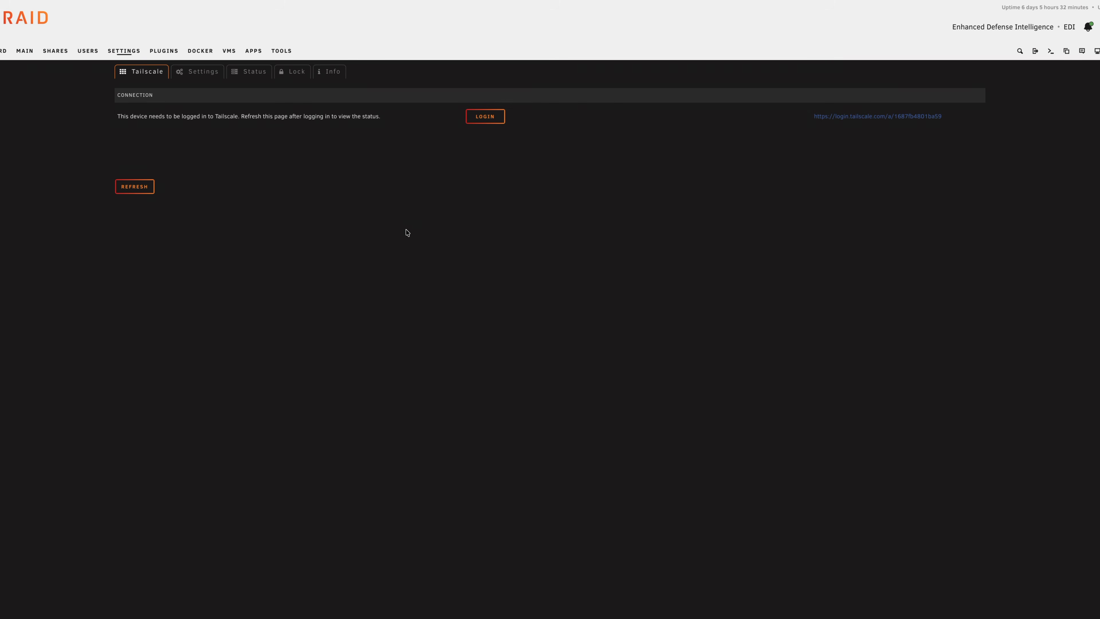
pyautogui.press('super+r')
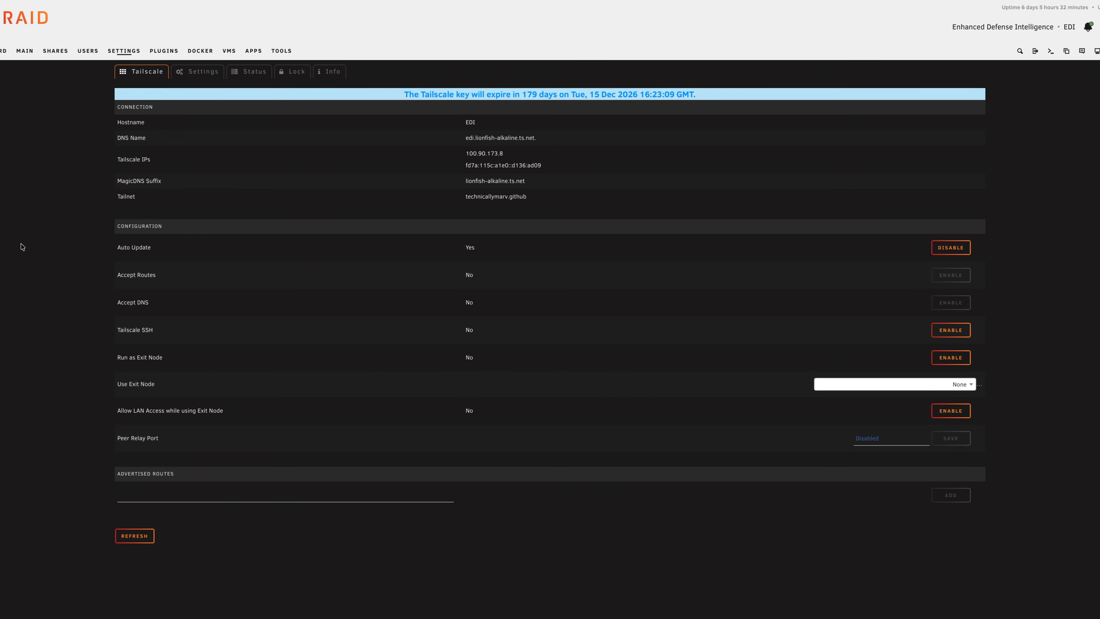
# Step: Examine the Tailscale URLs and their certificates in the server's Management Access settings
pyautogui.click(123, 51)
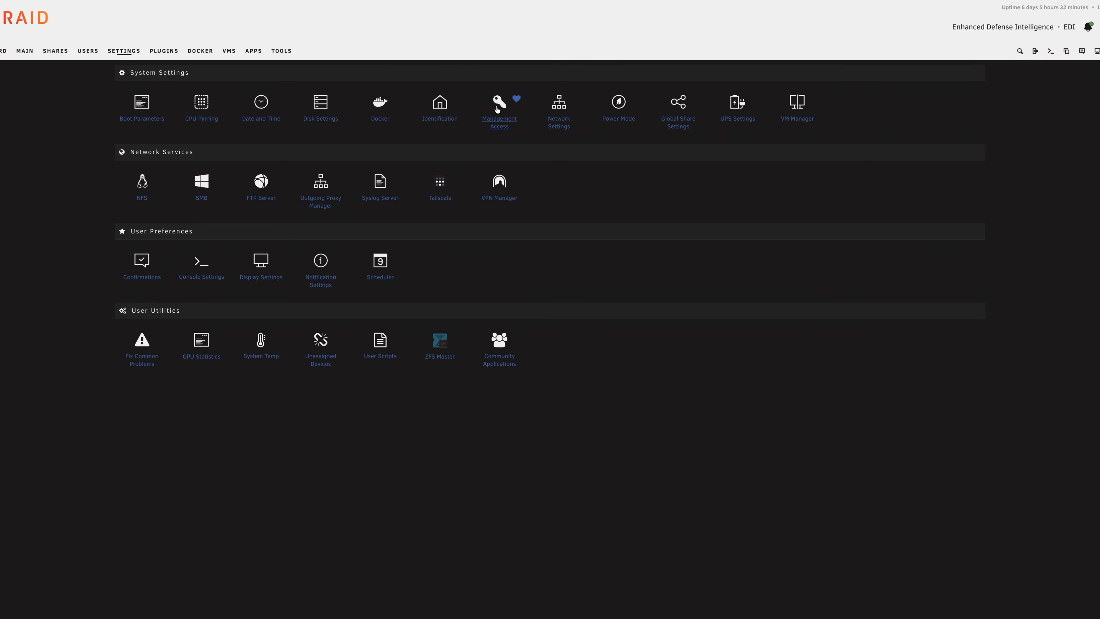
pyautogui.click(497, 120)
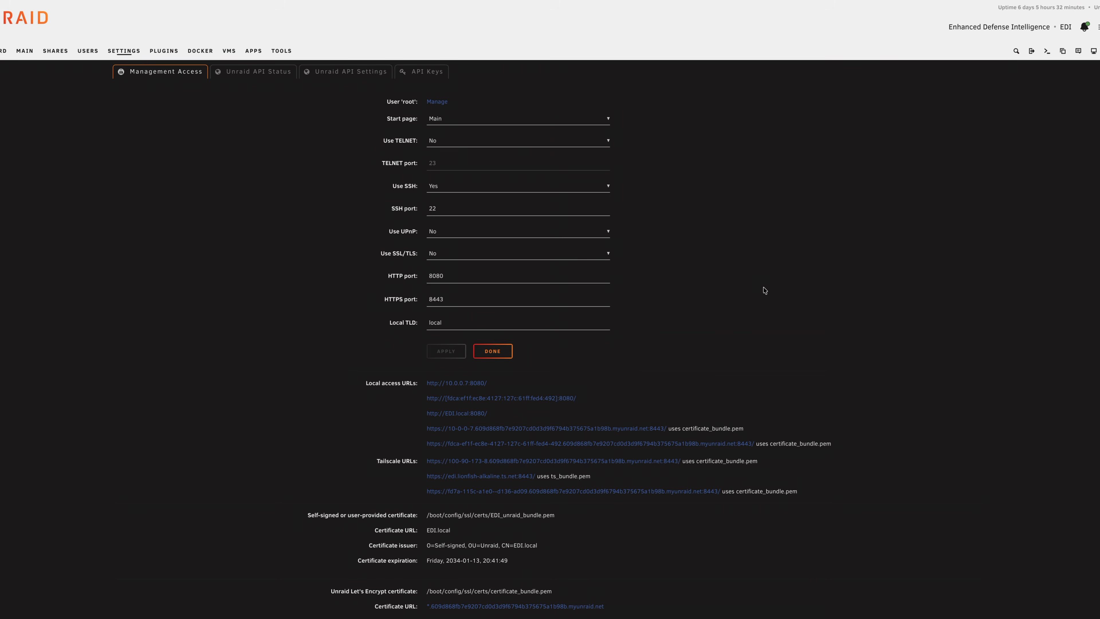
pyautogui.scroll(-1, 771, 285)
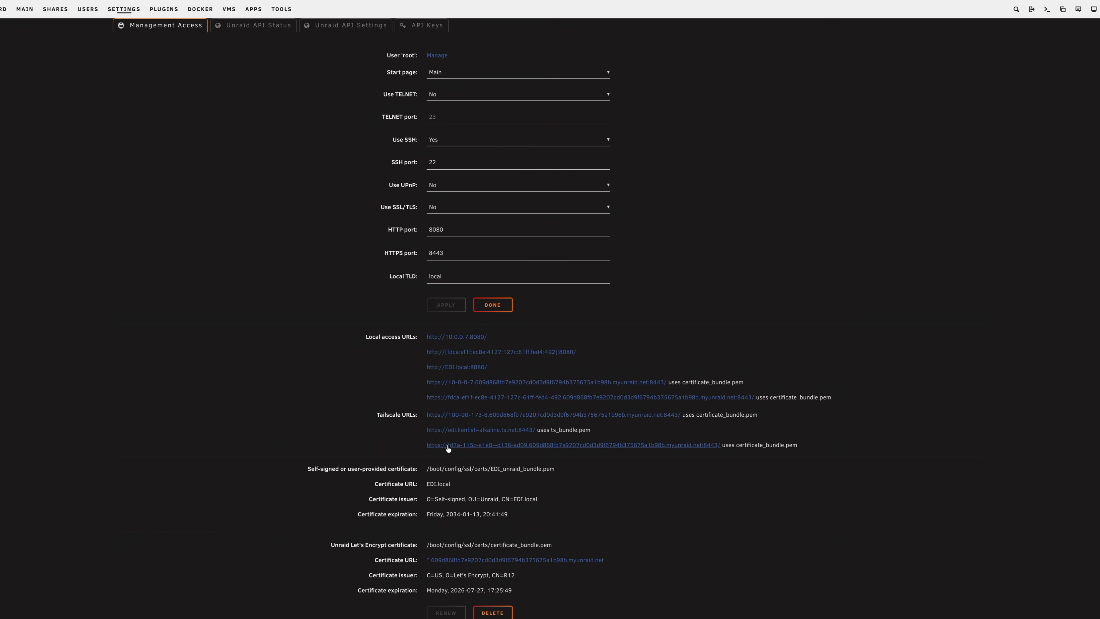
pyautogui.click(401, 415)
pyautogui.click(401, 414)
# Step: Return to the Tailscale plugin settings and add 10.0.0.7/32 as an advertised route
pyautogui.click(117, 16)
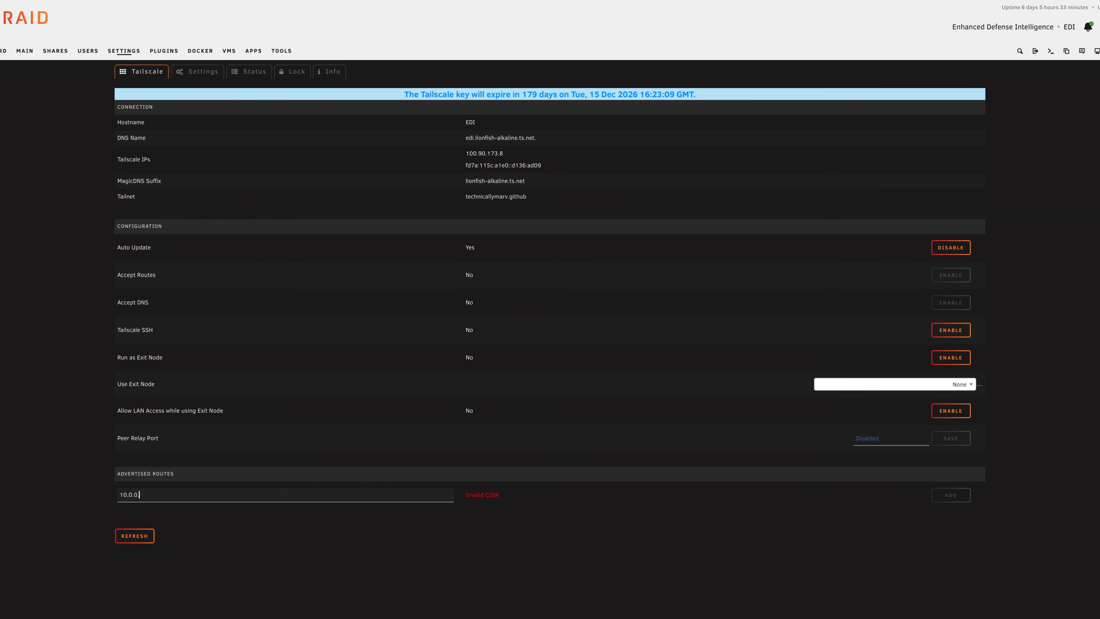
pyautogui.write('32')
pyautogui.press('Return')
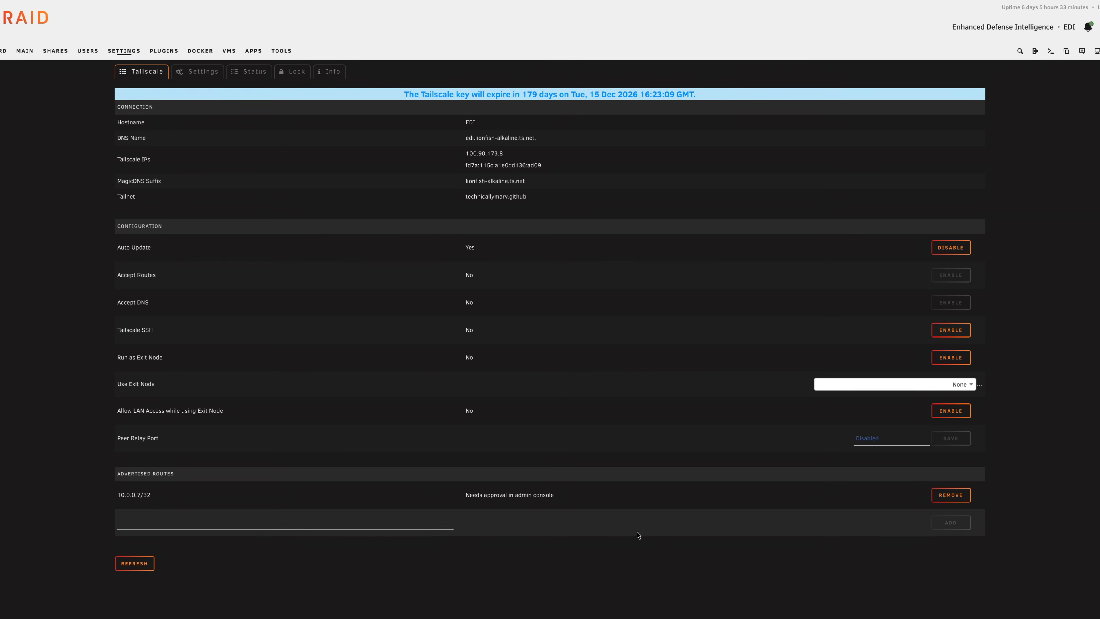
pyautogui.write('10.0.0.0/24')
pyautogui.press('BackSpace')
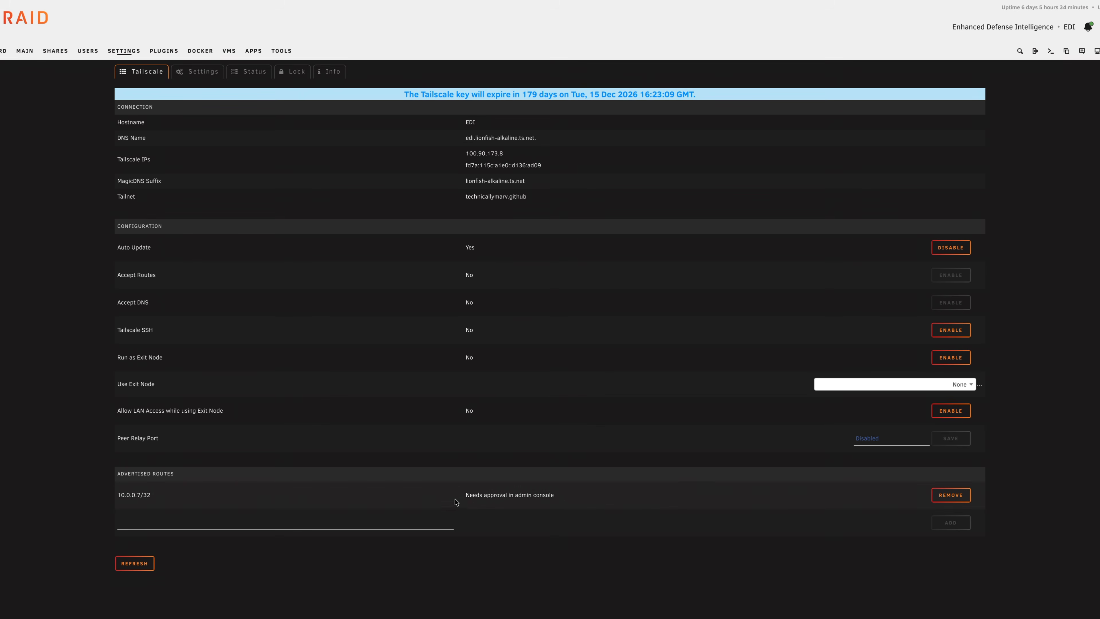
pyautogui.moveTo(458, 498); pyautogui.dragTo(553, 497)
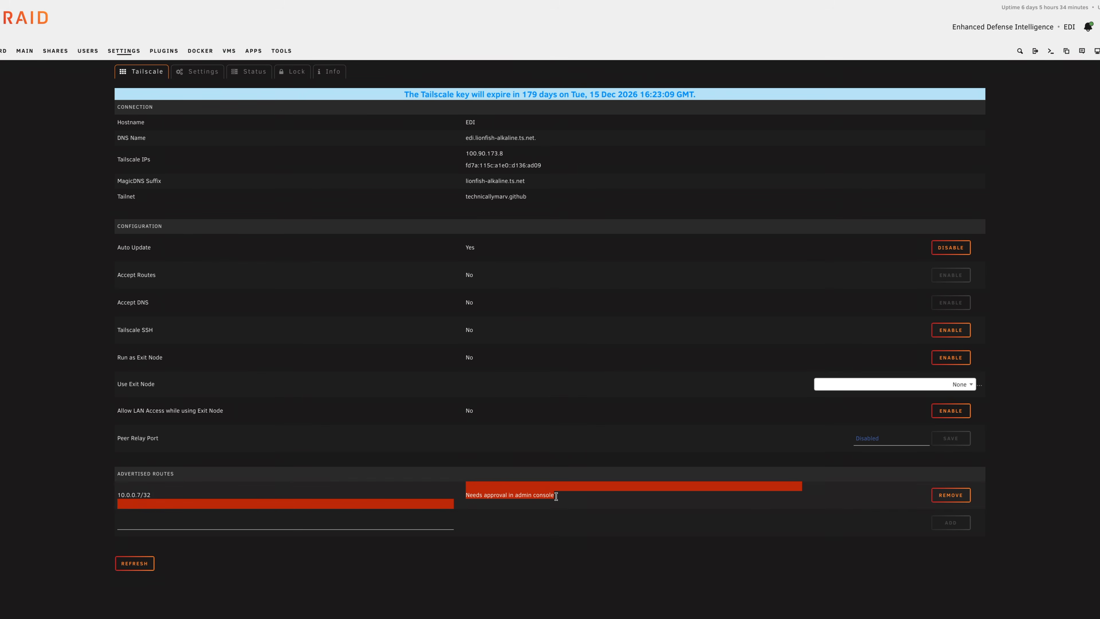
# Step: Switch to the Tailscale admin console and approve the subnet route 10.0.0.7/32 in the route settings of edi
pyautogui.click(207, 42)
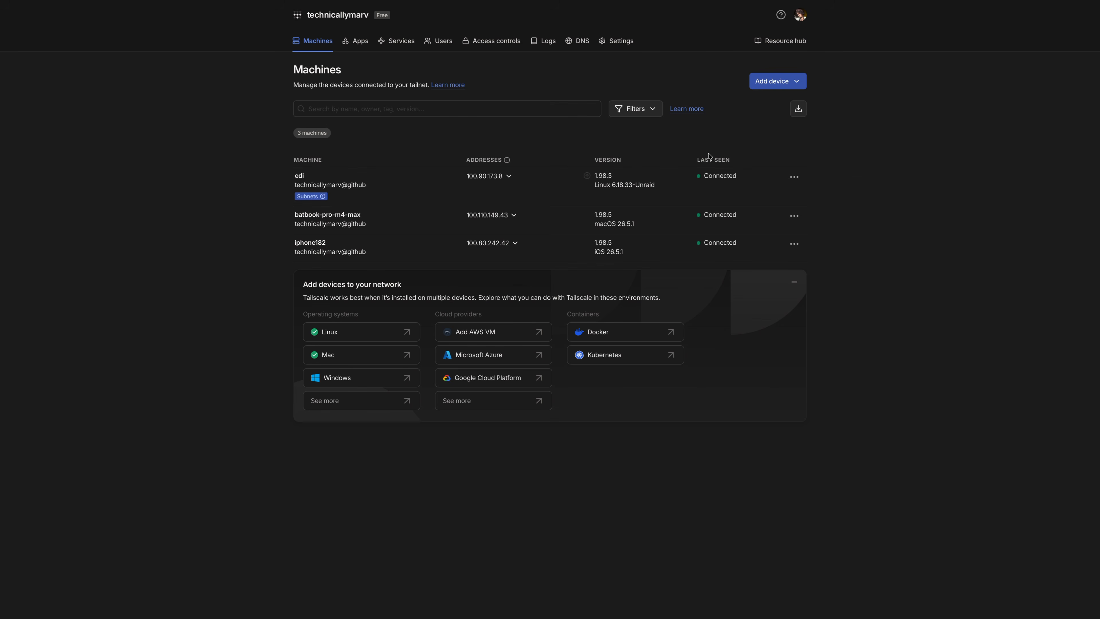
pyautogui.click(795, 177)
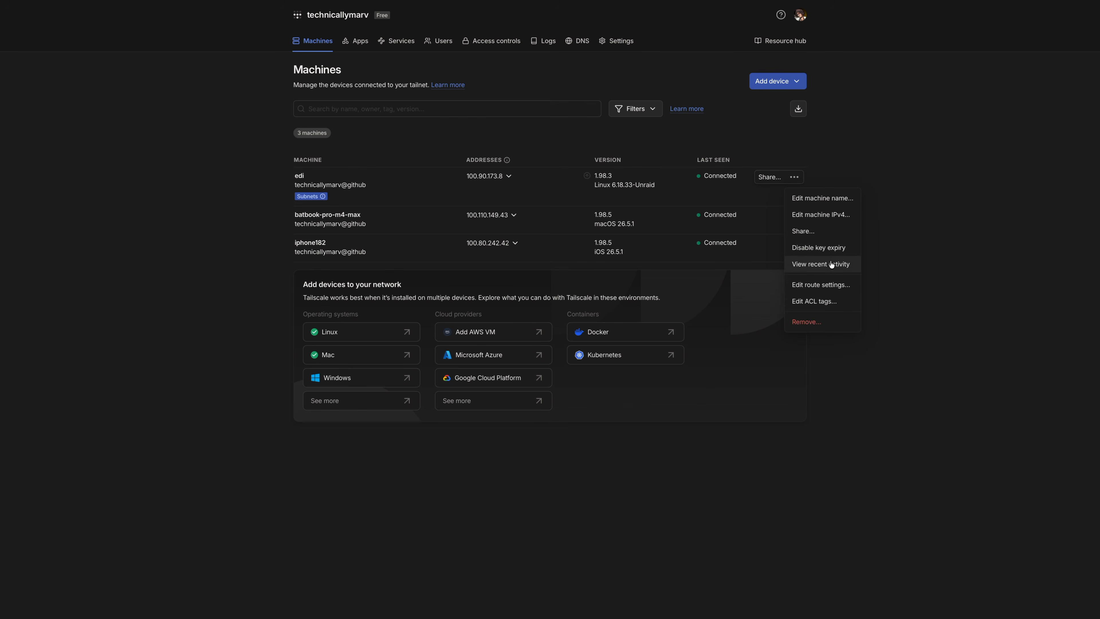
pyautogui.click(829, 285)
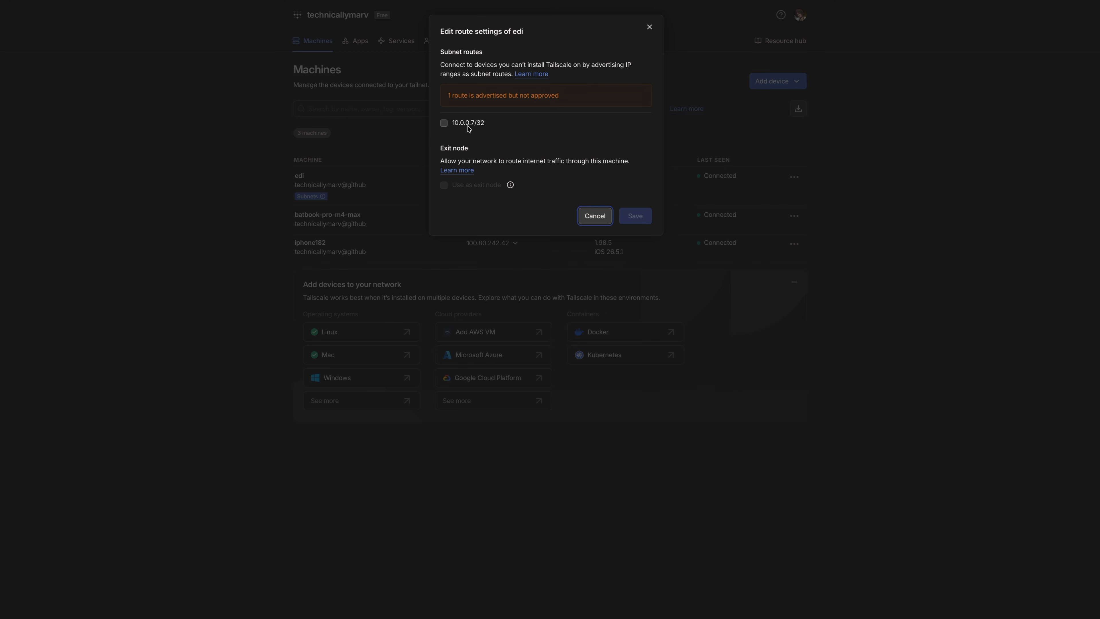
pyautogui.click(444, 124)
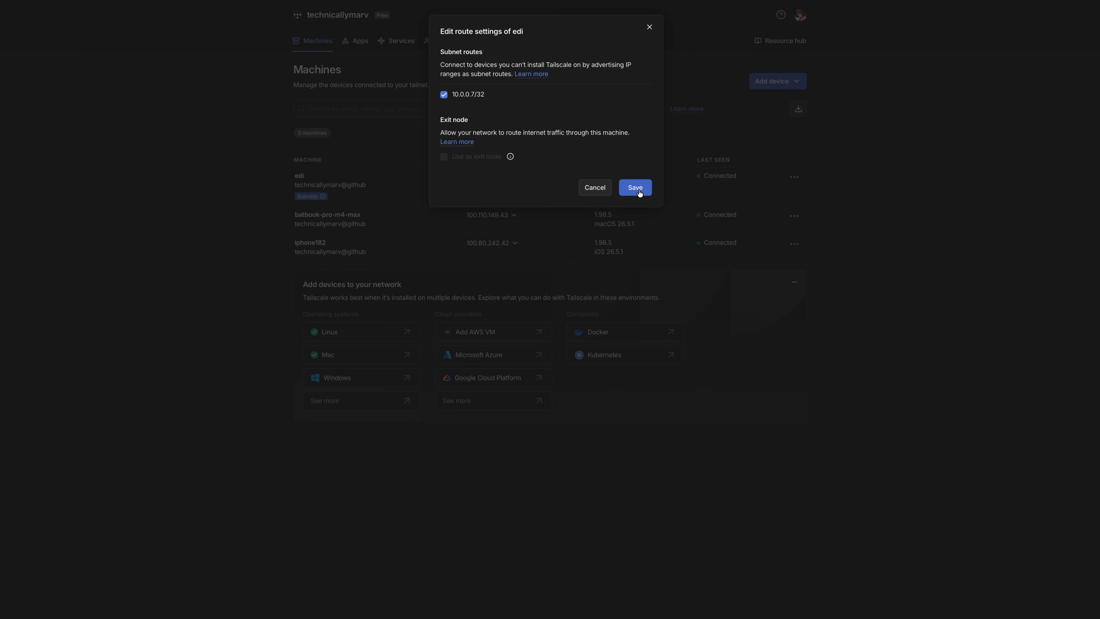
pyautogui.click(639, 190)
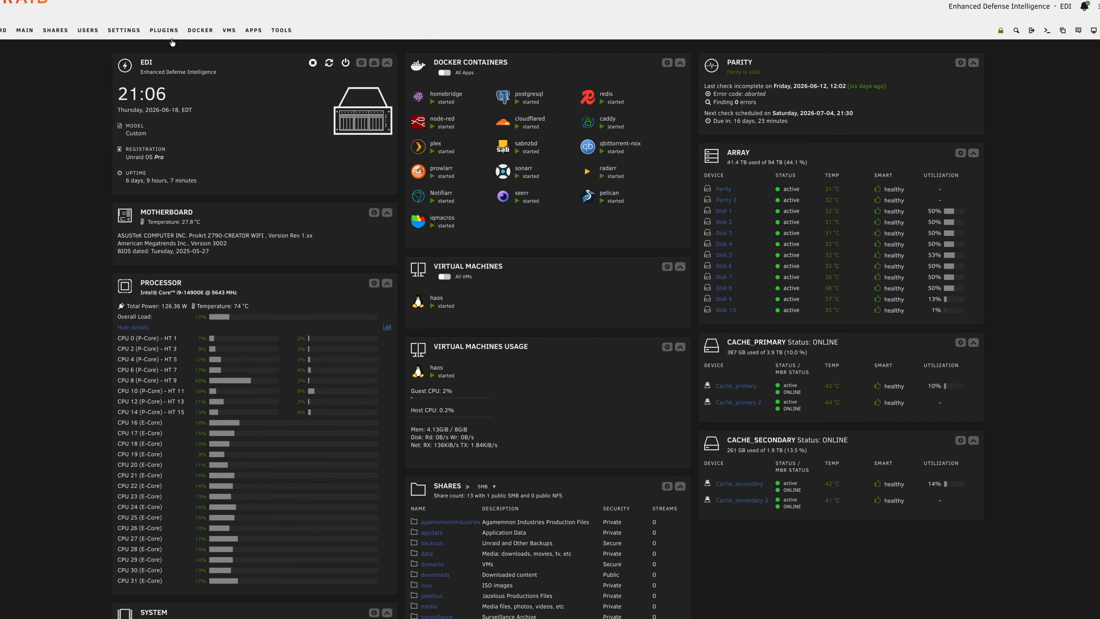
# Step: Edit the plex Docker container on Unraid to use Tailscale with the hostname plex, and apply the update
pyautogui.click(193, 33)
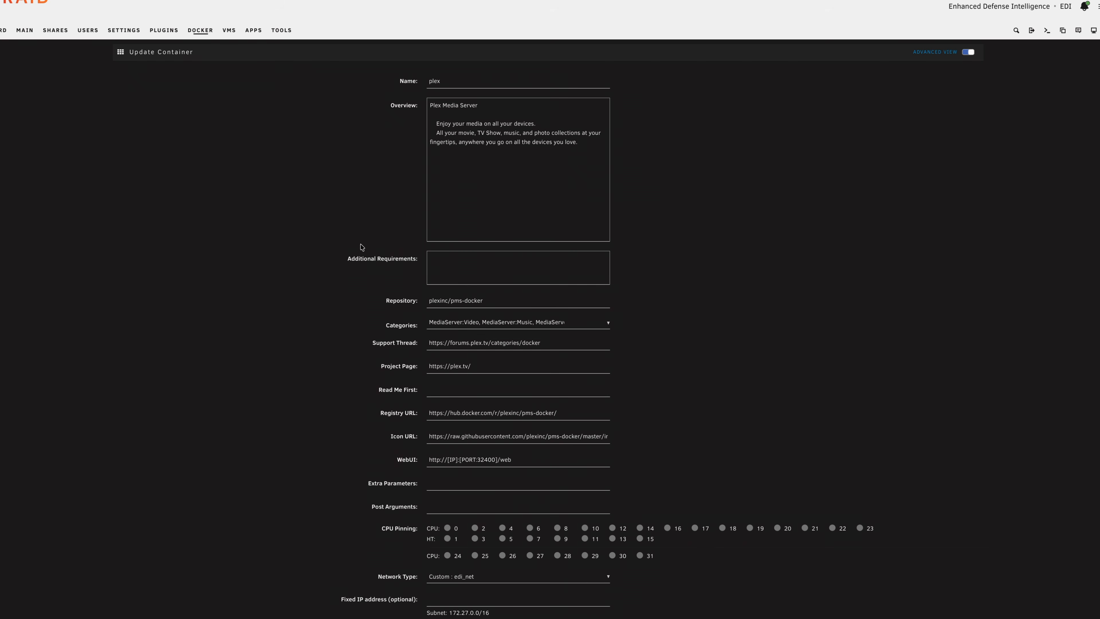
pyautogui.scroll(-6, 365, 256)
pyautogui.scroll(-3, 368, 259)
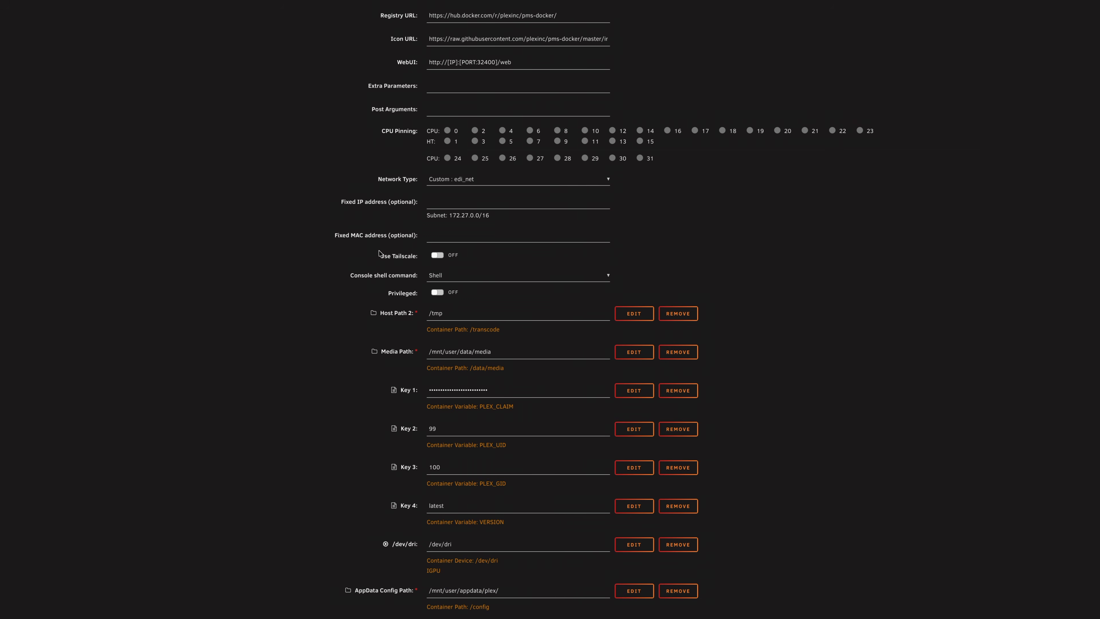
pyautogui.click(437, 255)
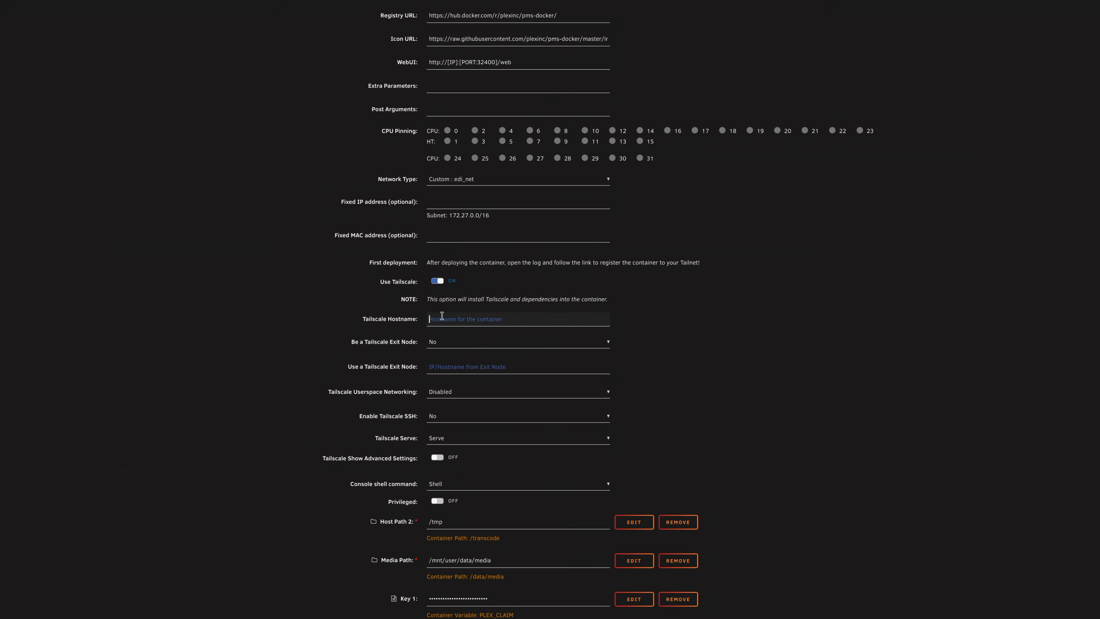
pyautogui.write('plex')
pyautogui.scroll(-15, 779, 329)
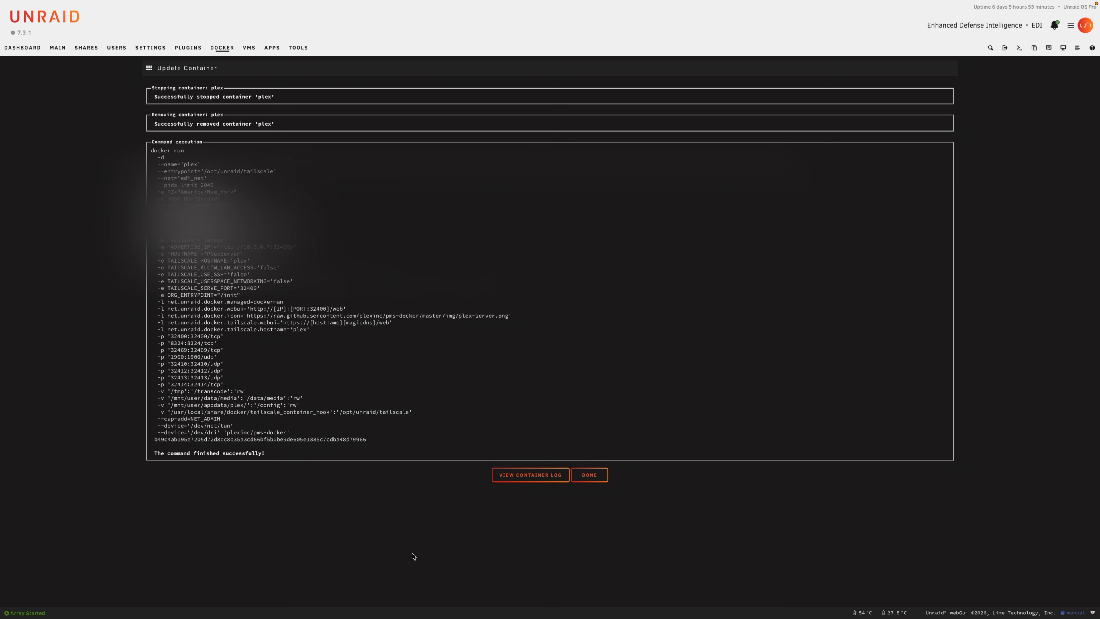
# Step: Follow the Tailscale authentication link in the plex container's log, sign in with GitHub and connect plex to the tailnet
pyautogui.click(518, 477)
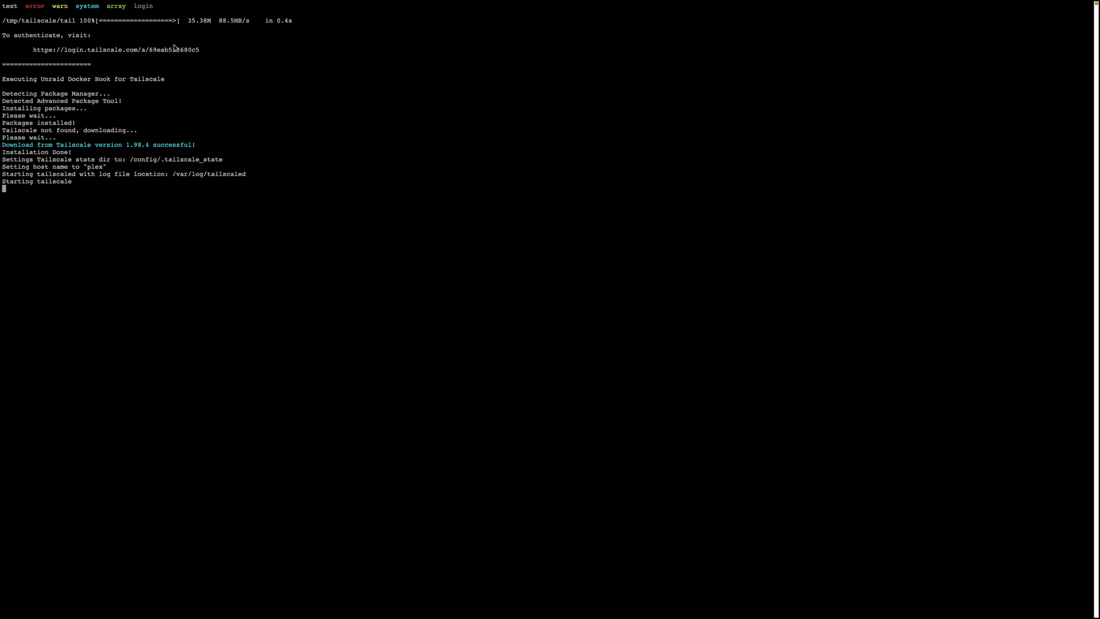
pyautogui.click(141, 50)
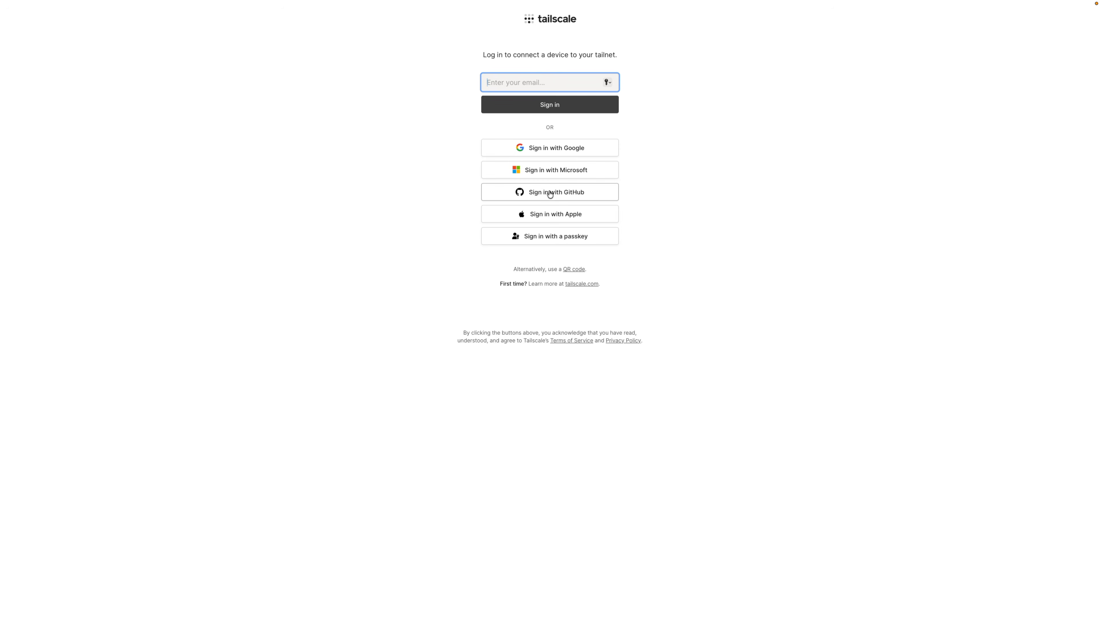
pyautogui.click(550, 193)
pyautogui.click(607, 261)
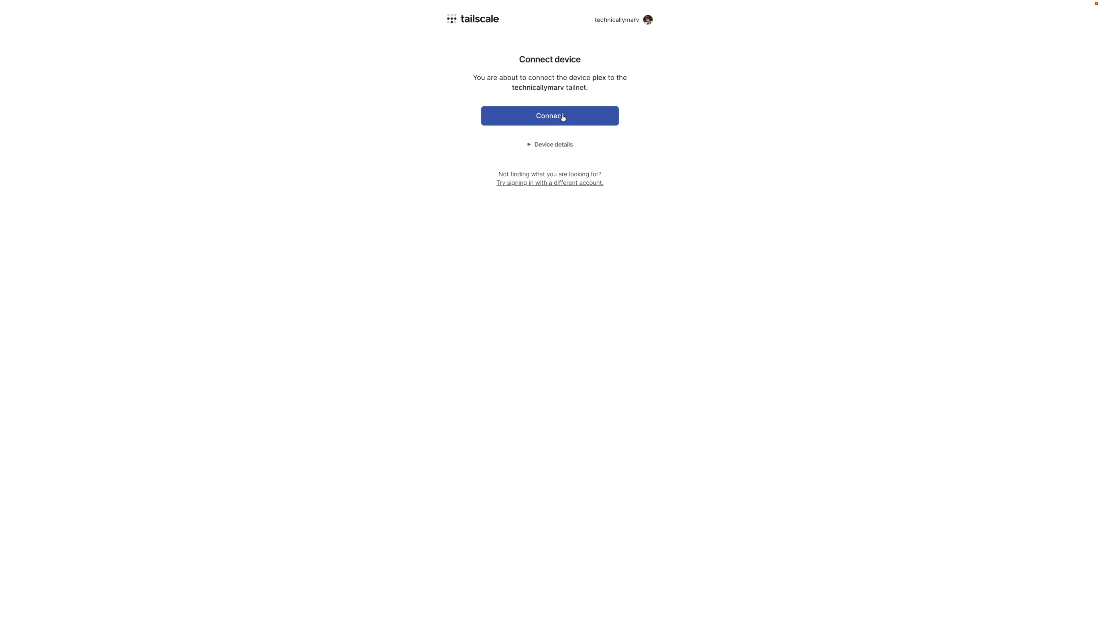
pyautogui.click(562, 115)
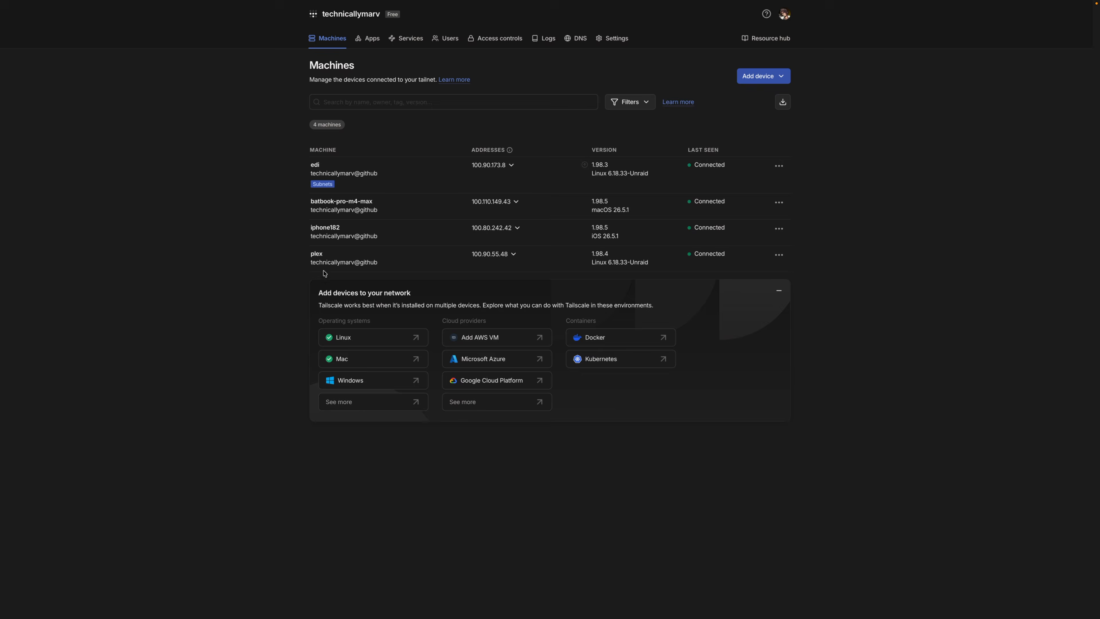
# Step: Show the machine details of plex and open its full domain plex.lionfish-alkaline.ts.net in the browser
pyautogui.click(316, 254)
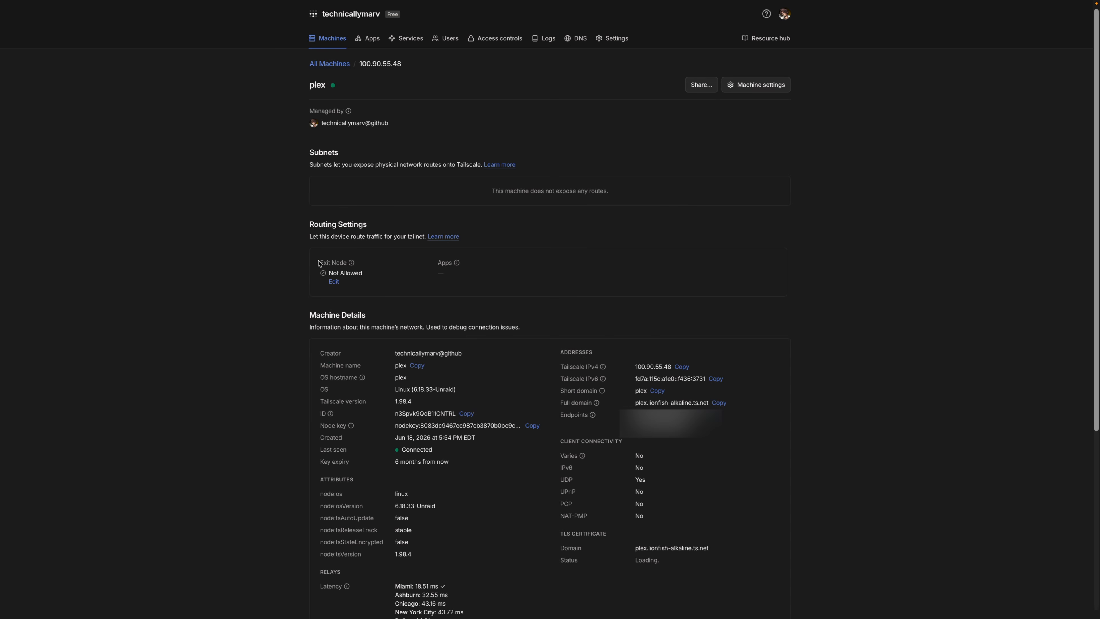
pyautogui.click(553, 22)
pyautogui.write('plex.lionfish-alkaline.ts.net')
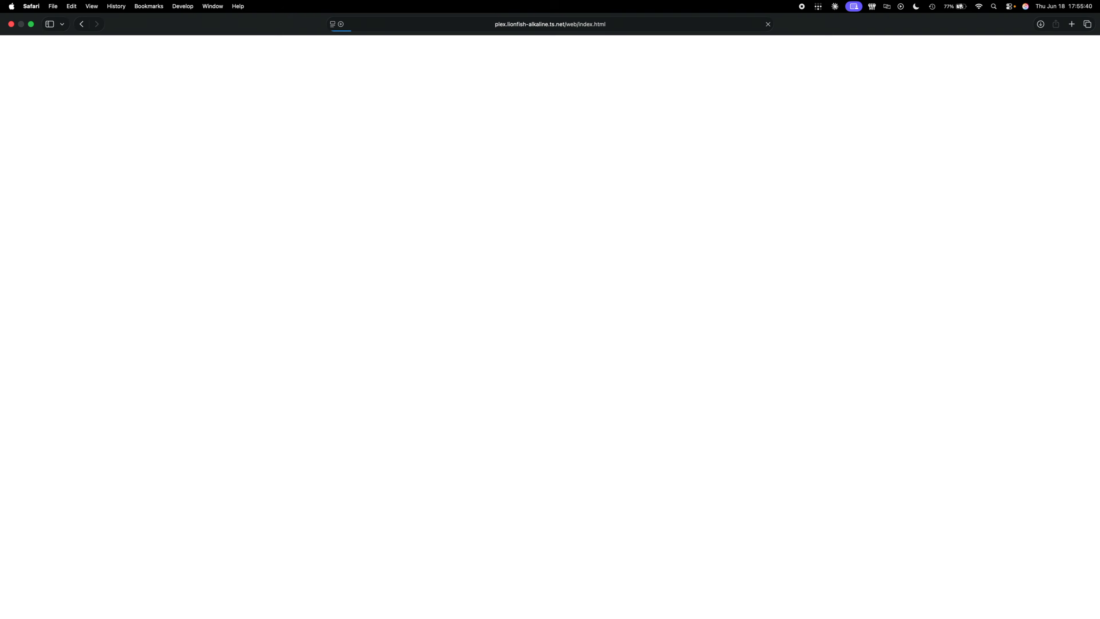